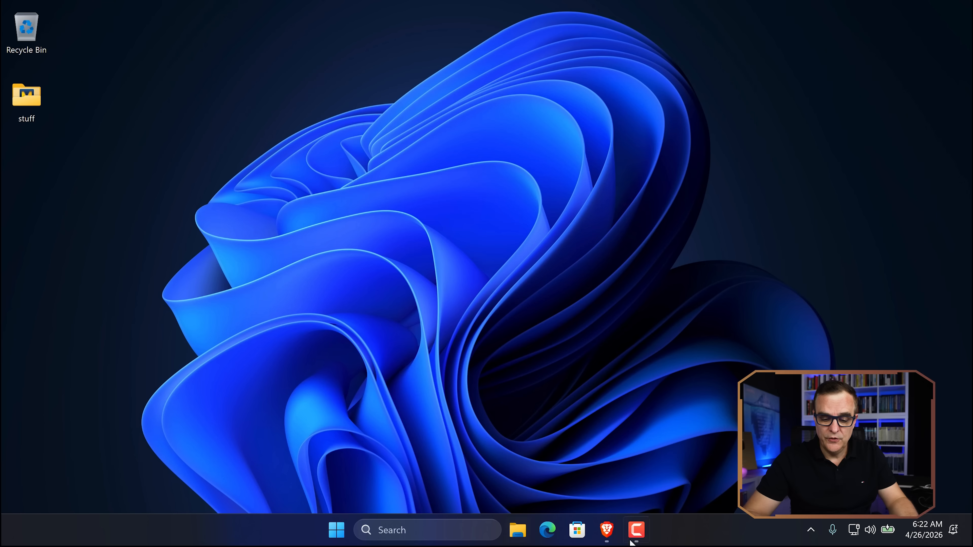
Switch to the Brave browser and bring up the Ubuntu Desktop download page at ubuntu.com/download/desktop.
{"action": "left_click", "coordinate": [607, 530]}
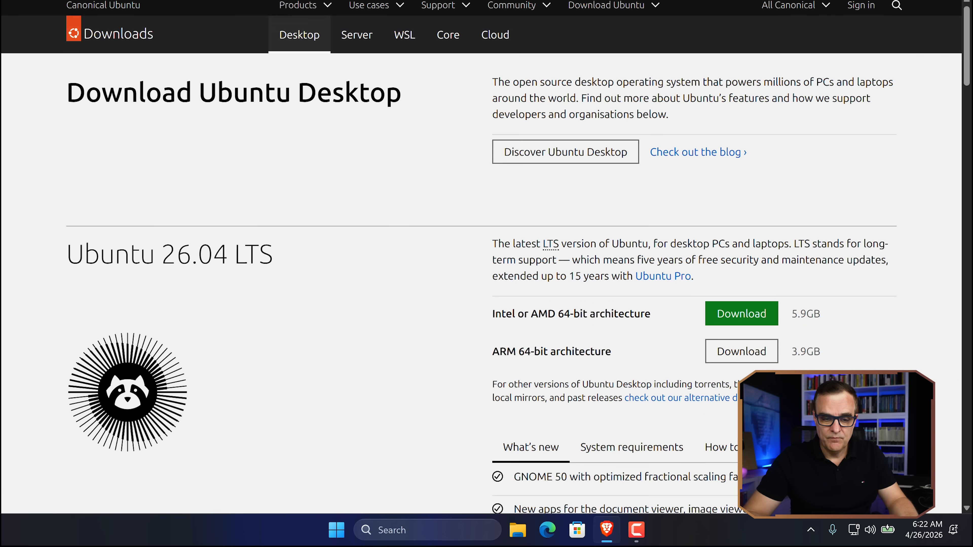
{"action": "left_click", "coordinate": [252, 39]}
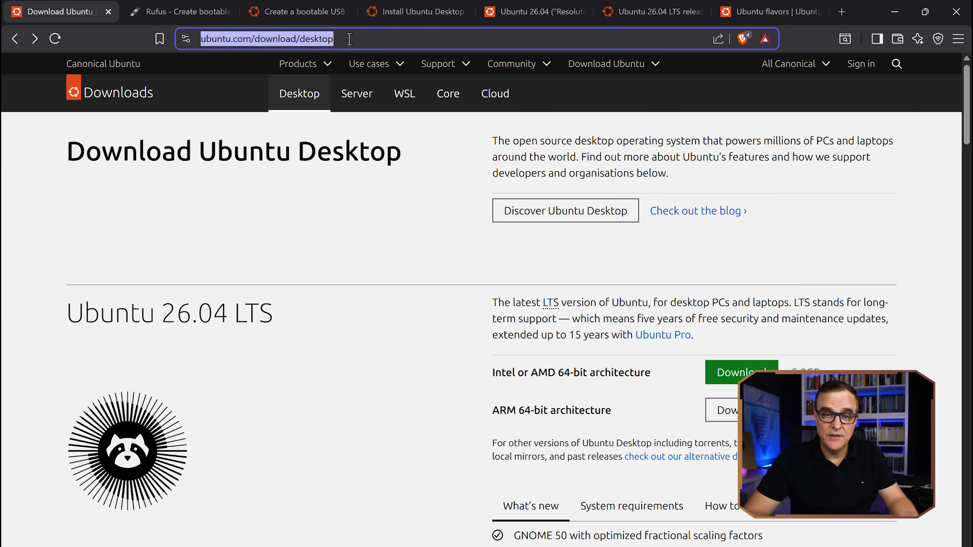
{"action": "left_click", "coordinate": [360, 42]}
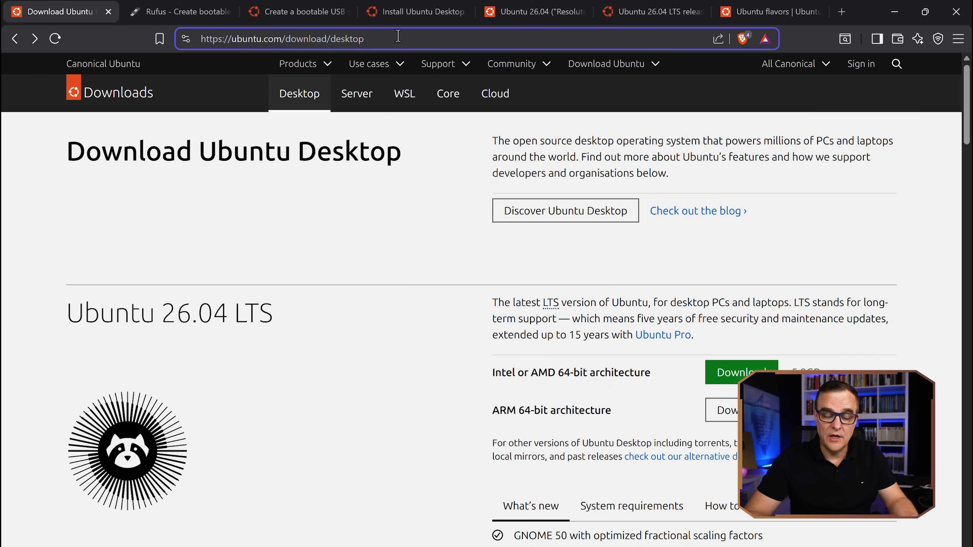
{"action": "left_click", "coordinate": [400, 281]}
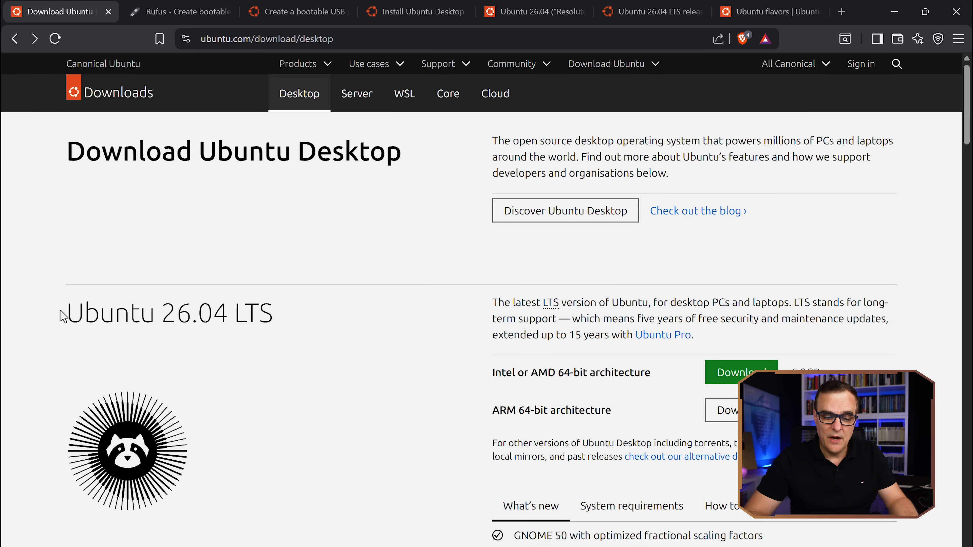
Download the Ubuntu 26.04 LTS image for Intel or AMD 64-bit, saving it as ubuntu-26.04-desktop-amd64.iso in Downloads.
{"action": "left_click_drag", "start_coordinate": [66, 316], "coordinate": [273, 309]}
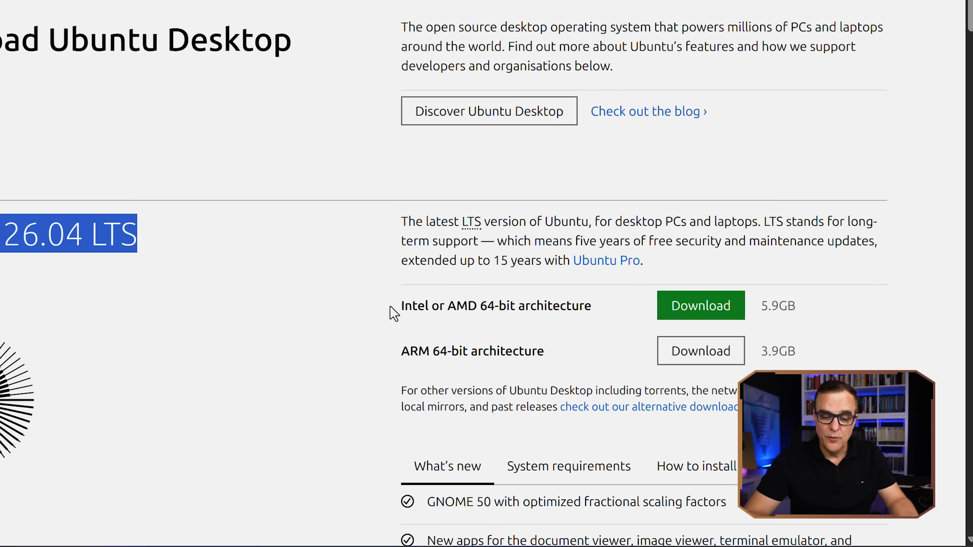
{"action": "left_click_drag", "start_coordinate": [485, 376], "coordinate": [694, 387]}
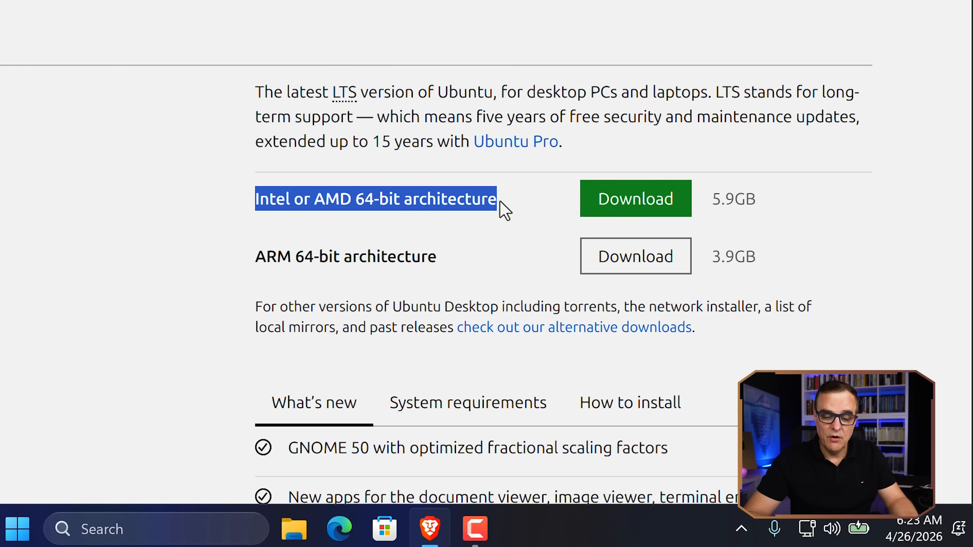
{"action": "left_click_drag", "start_coordinate": [253, 256], "coordinate": [464, 255]}
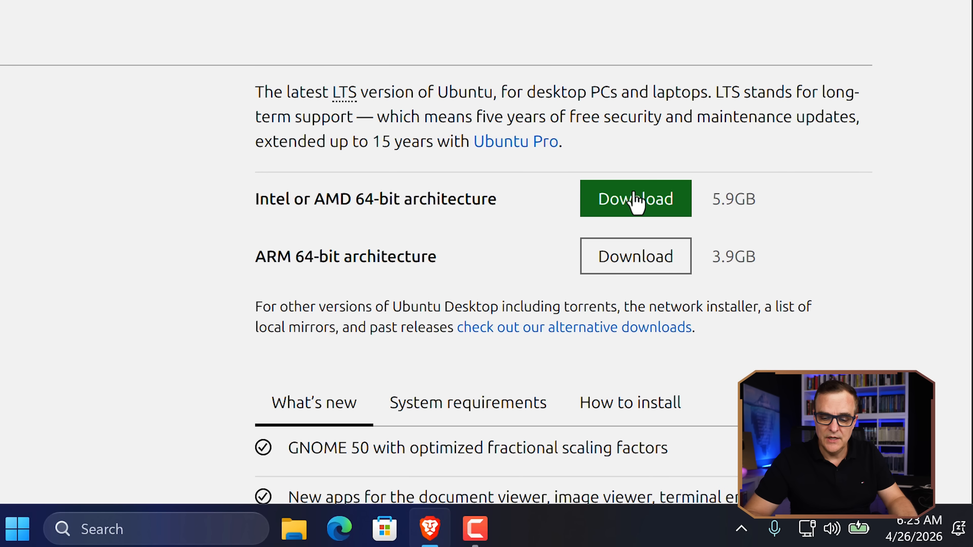
{"action": "left_click", "coordinate": [635, 199]}
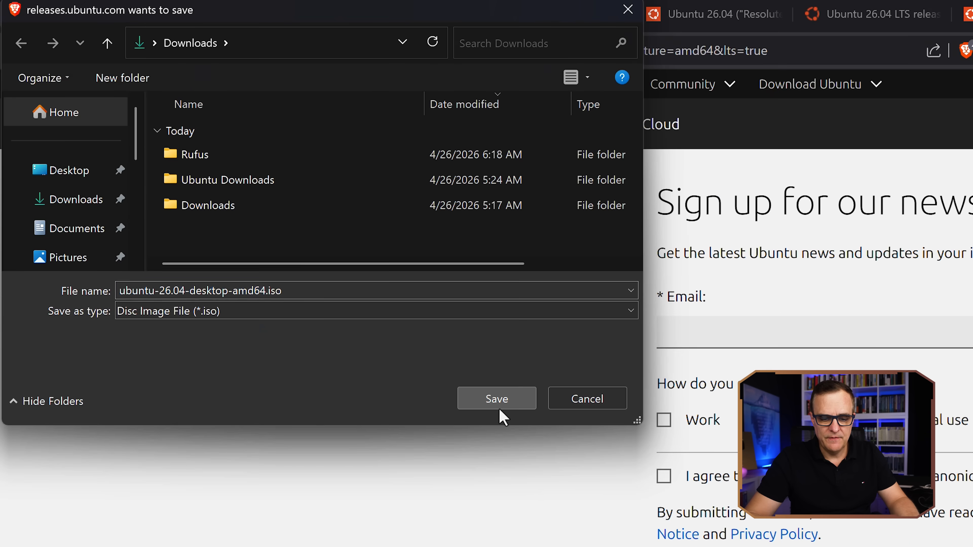
{"action": "left_click", "coordinate": [498, 403]}
Return to the Ubuntu Desktop download page and review its system requirements and installation instructions.
{"action": "left_click", "coordinate": [16, 51]}
{"action": "scroll", "coordinate": [641, 486], "scroll_direction": "down", "scroll_amount": 4}
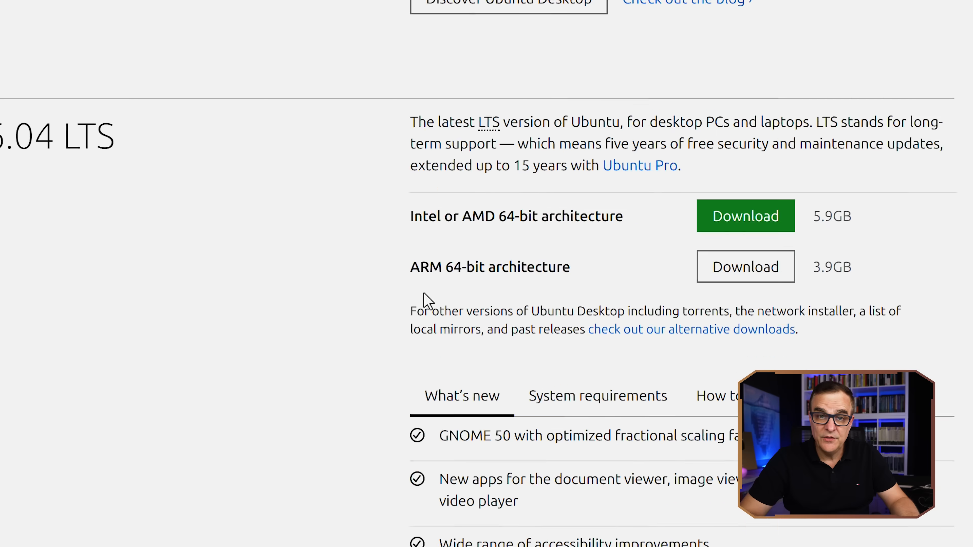
{"action": "left_click", "coordinate": [501, 150]}
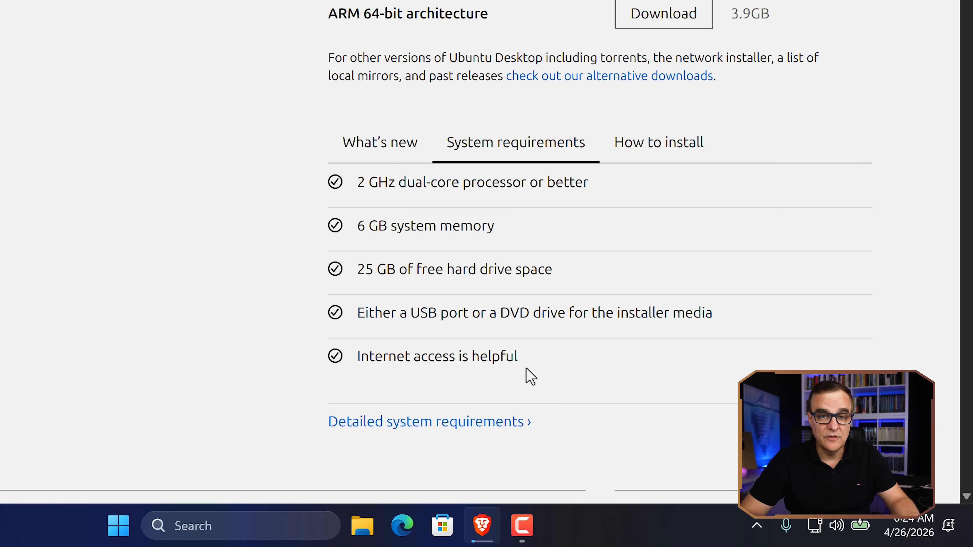
{"action": "left_click", "coordinate": [666, 159]}
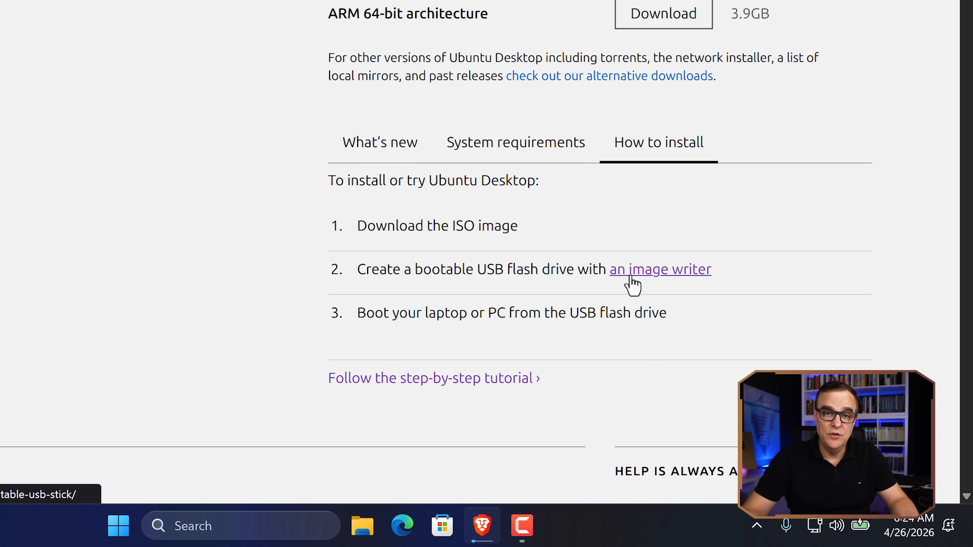
{"action": "left_click_drag", "start_coordinate": [355, 225], "coordinate": [514, 226]}
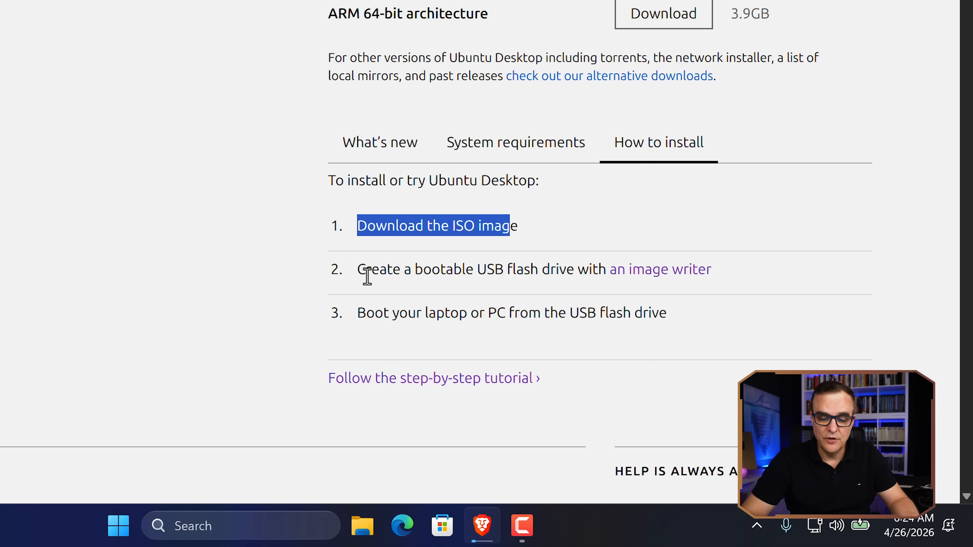
{"action": "left_click_drag", "start_coordinate": [358, 269], "coordinate": [815, 290]}
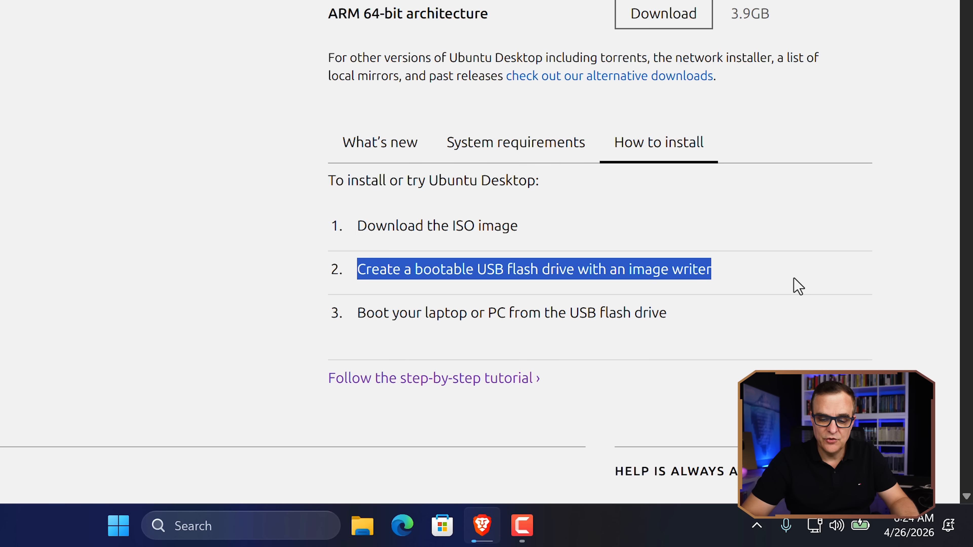
{"action": "left_click_drag", "start_coordinate": [358, 313], "coordinate": [708, 315]}
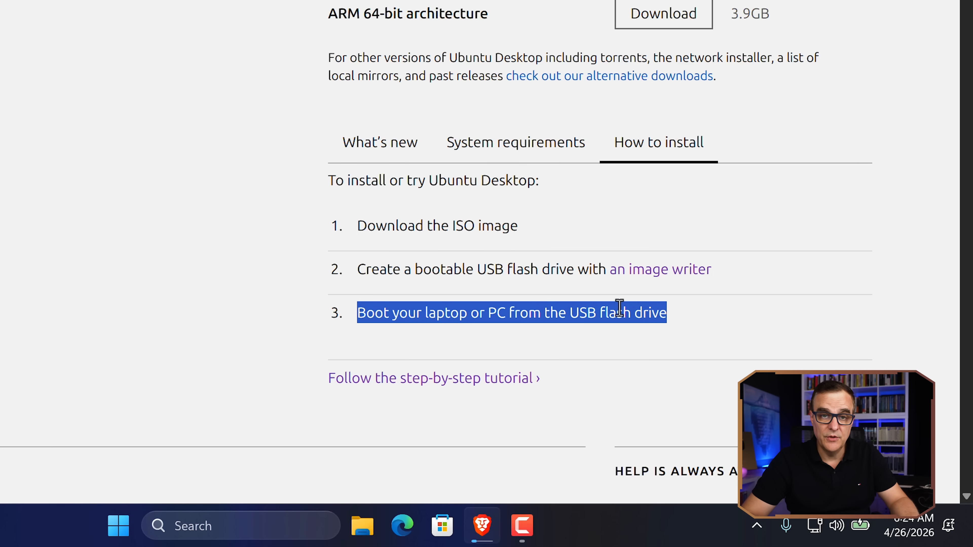
{"action": "scroll", "coordinate": [509, 259], "scroll_direction": "down", "scroll_amount": 2}
{"action": "scroll", "coordinate": [477, 204], "scroll_direction": "up", "scroll_amount": 2}
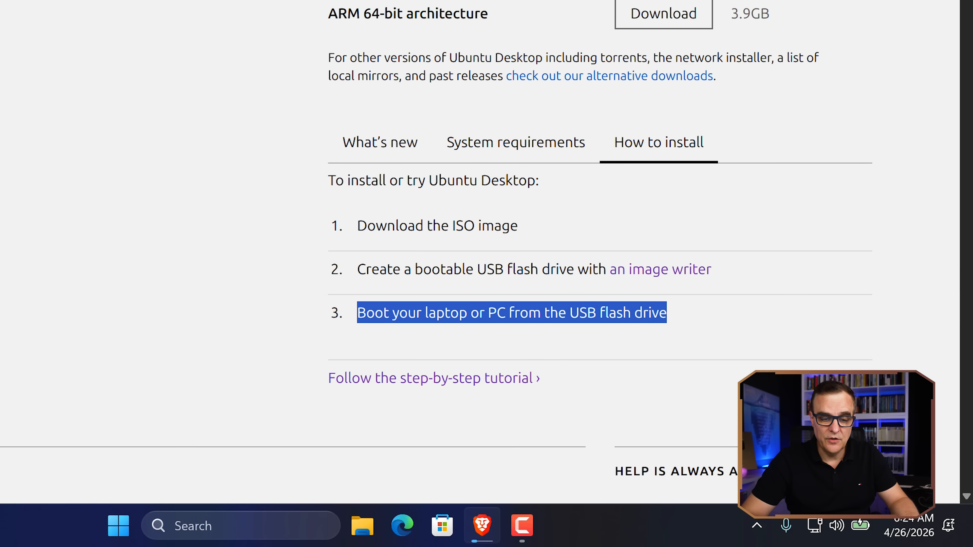
Download the portable Windows x64 release rufus-4.13p.exe from the Rufus website into Downloads.
{"action": "left_click", "coordinate": [178, 17]}
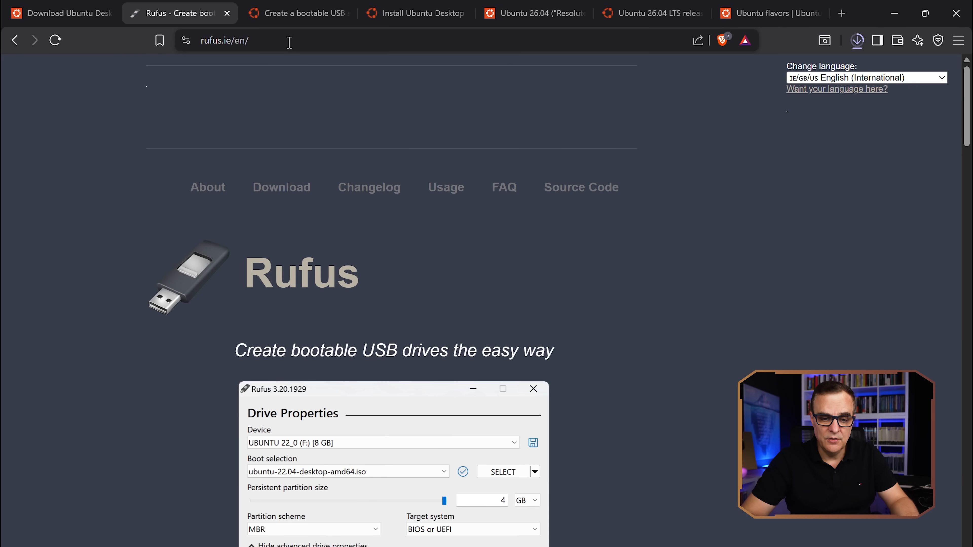
{"action": "left_click", "coordinate": [289, 42]}
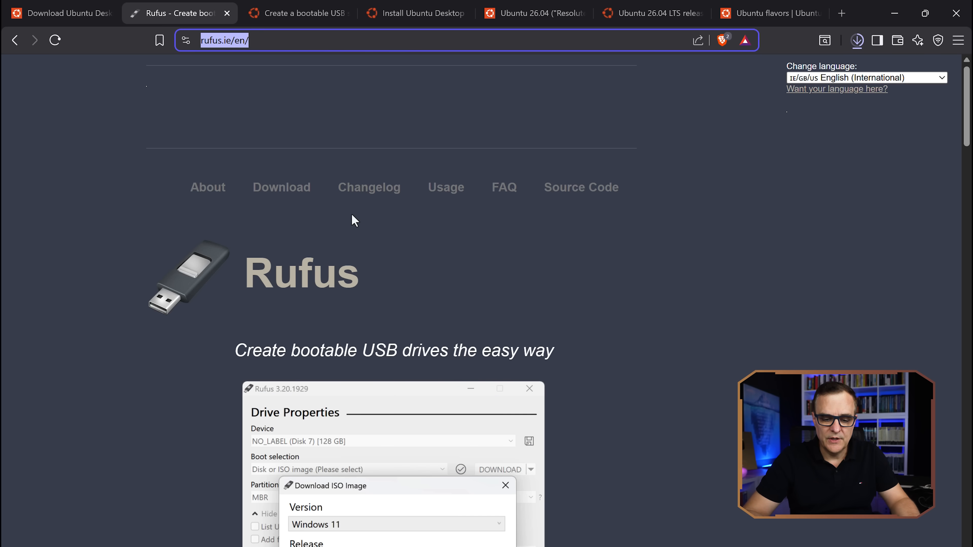
{"action": "scroll", "coordinate": [354, 220], "scroll_direction": "down", "scroll_amount": 15}
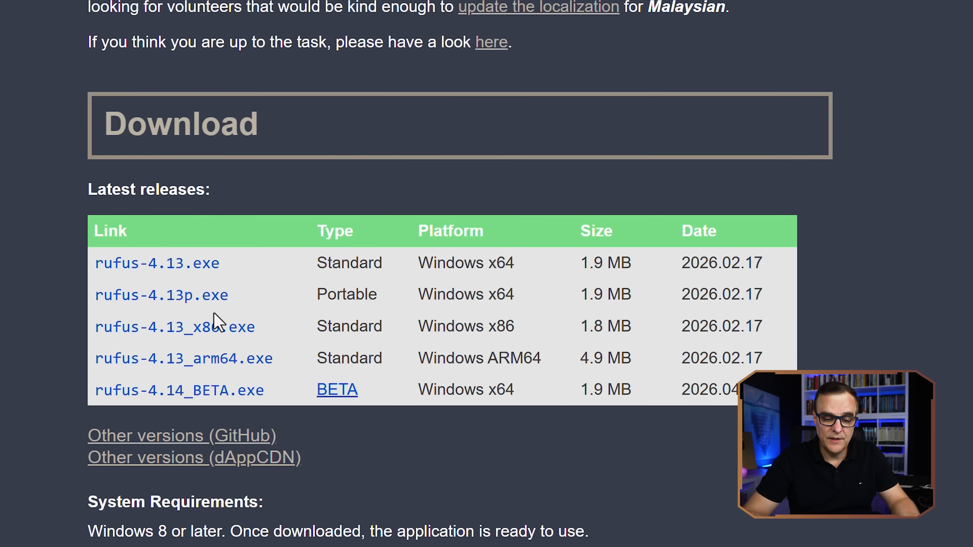
{"action": "left_click", "coordinate": [149, 234]}
{"action": "left_click", "coordinate": [546, 445]}
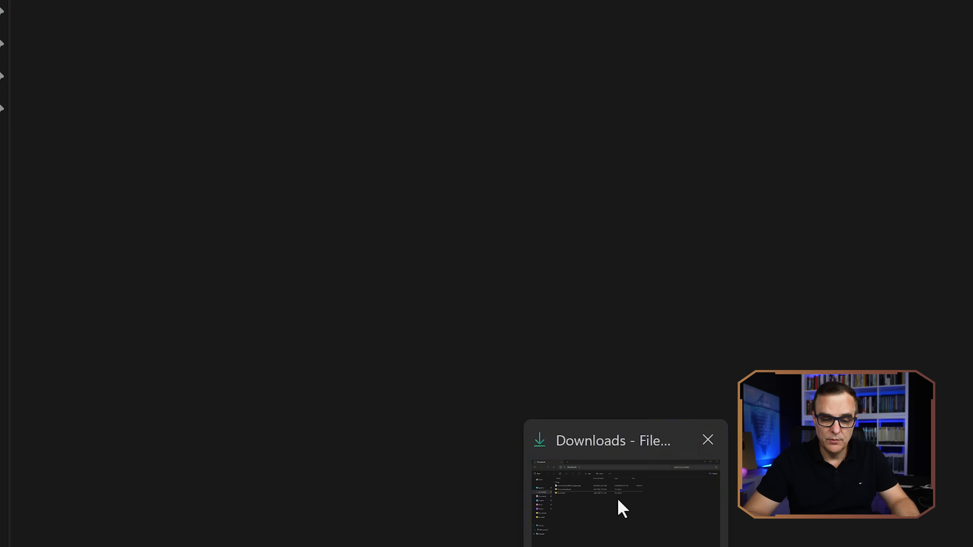
Run rufus-4.13p.exe from the Downloads folder and allow it to check for application updates online.
{"action": "left_click", "coordinate": [619, 507]}
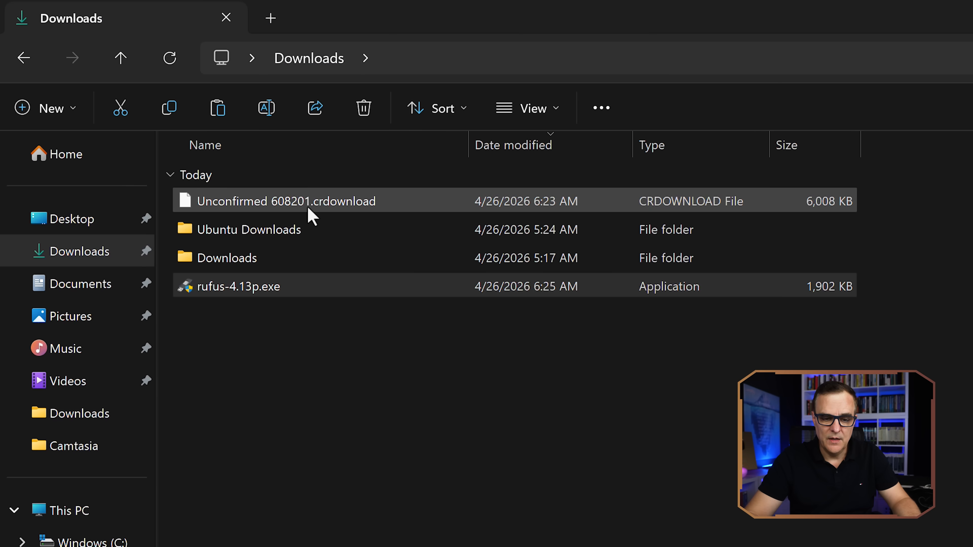
{"action": "left_click", "coordinate": [256, 284]}
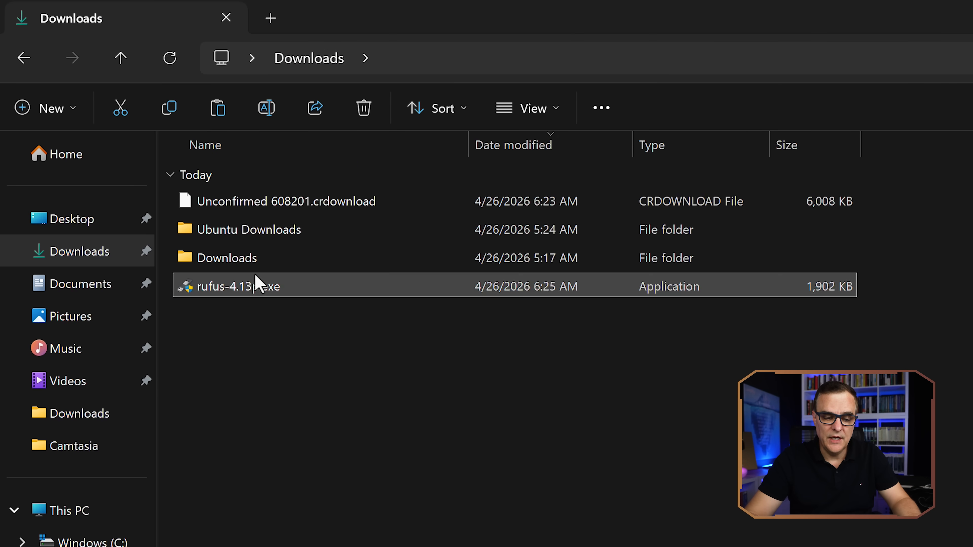
{"action": "double_click", "coordinate": [260, 288]}
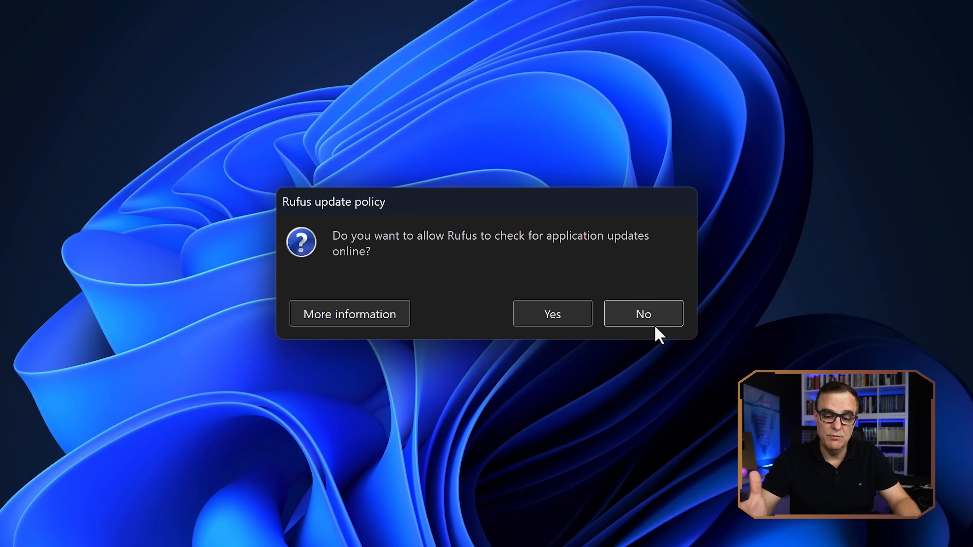
{"action": "left_click", "coordinate": [574, 311]}
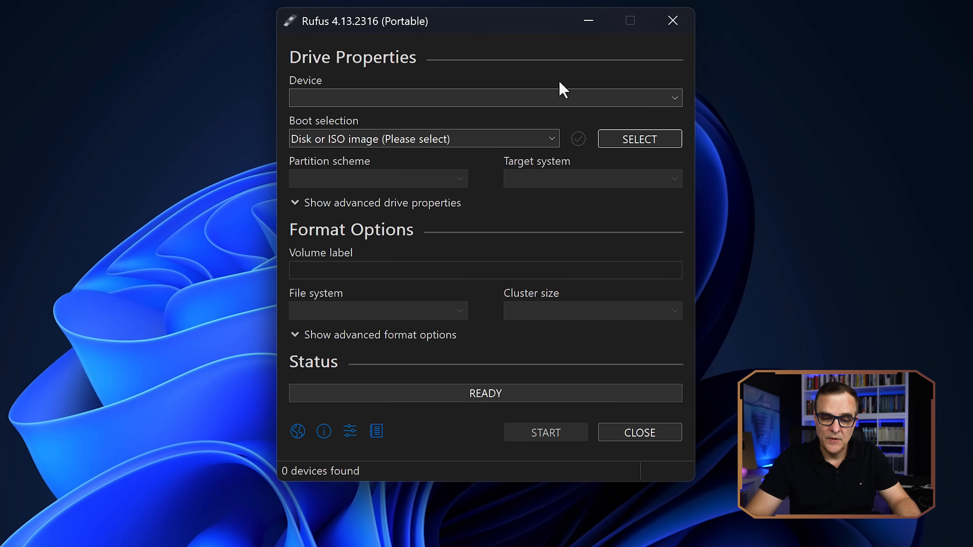
Choose ubuntu-26.04-desktop-amd64.iso from the Downloads folder as the boot image for the USB drive.
{"action": "left_click_drag", "start_coordinate": [505, 31], "coordinate": [453, 64]}
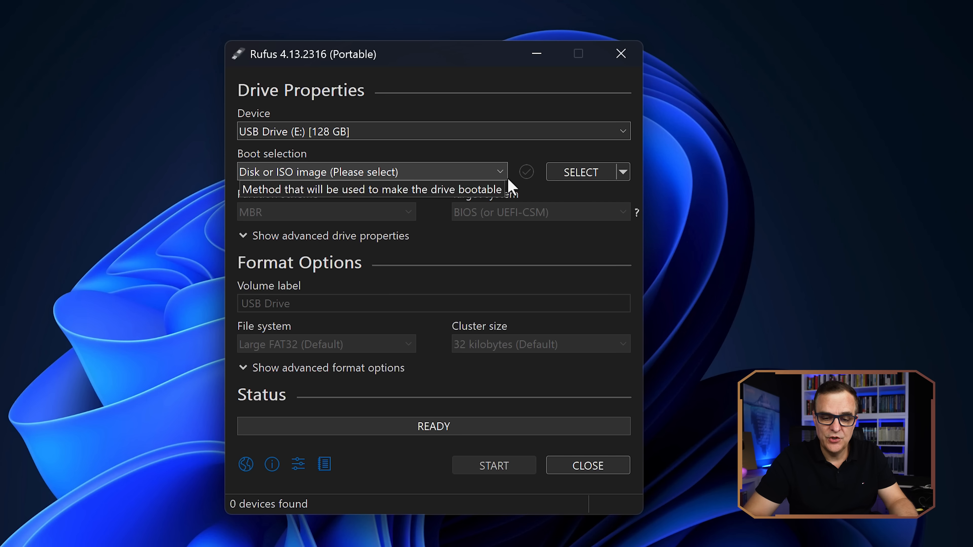
{"action": "left_click", "coordinate": [572, 173]}
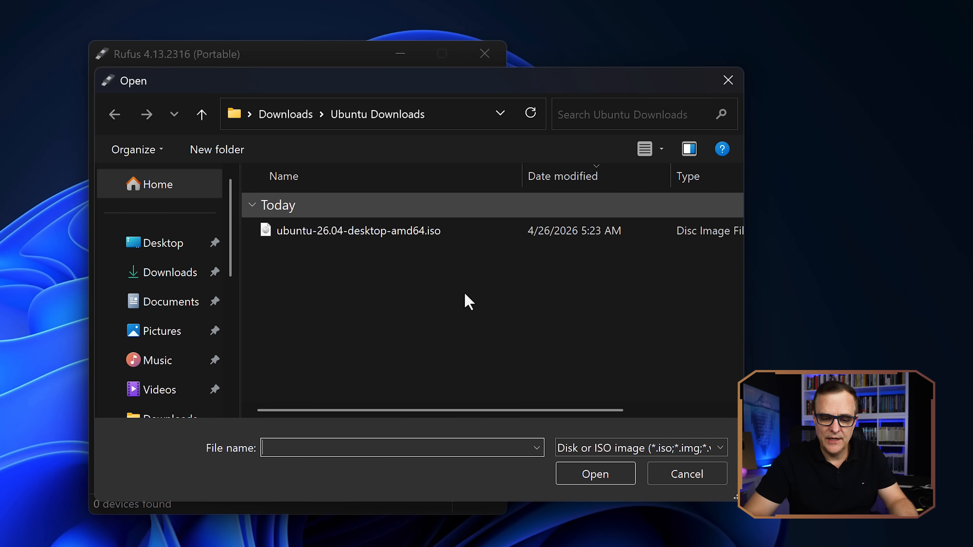
{"action": "left_click", "coordinate": [285, 114]}
{"action": "left_click", "coordinate": [315, 231]}
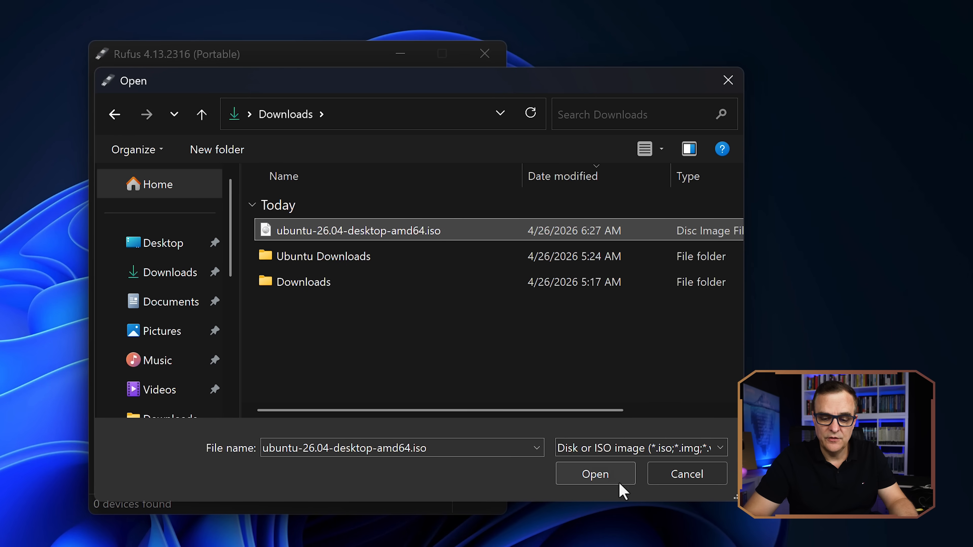
{"action": "left_click", "coordinate": [607, 474]}
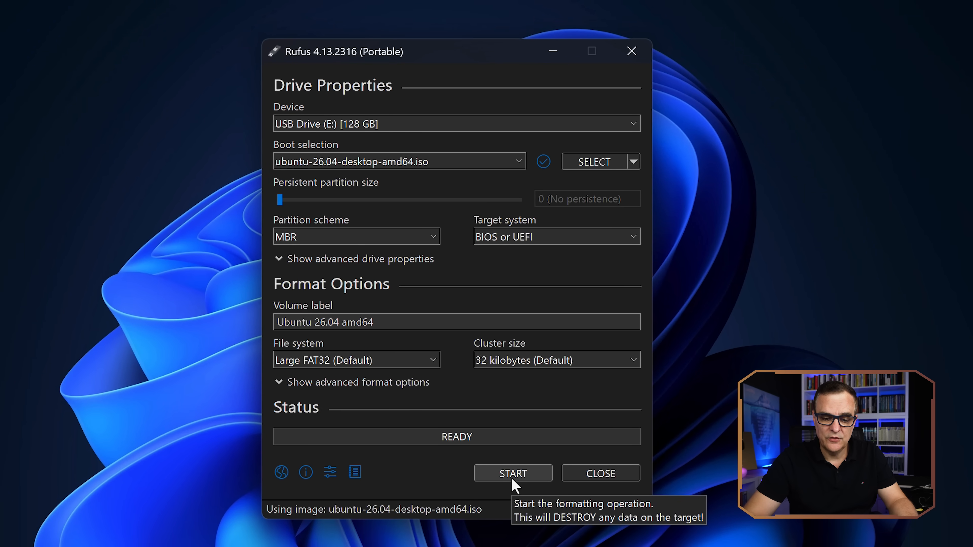
Write the Ubuntu image to the USB drive in ISO Image mode, accept erasing its data, and close Rufus once finished.
{"action": "left_click", "coordinate": [513, 479]}
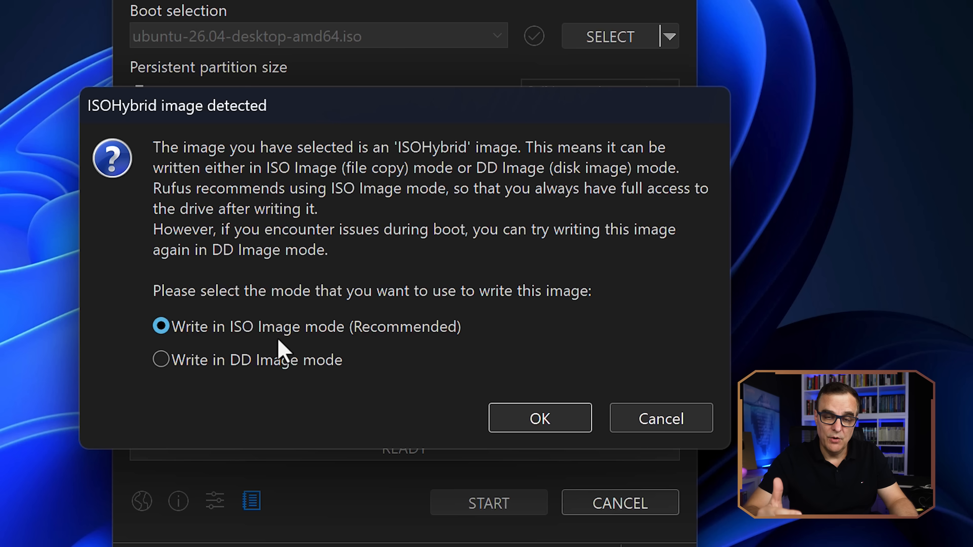
{"action": "left_click", "coordinate": [540, 419]}
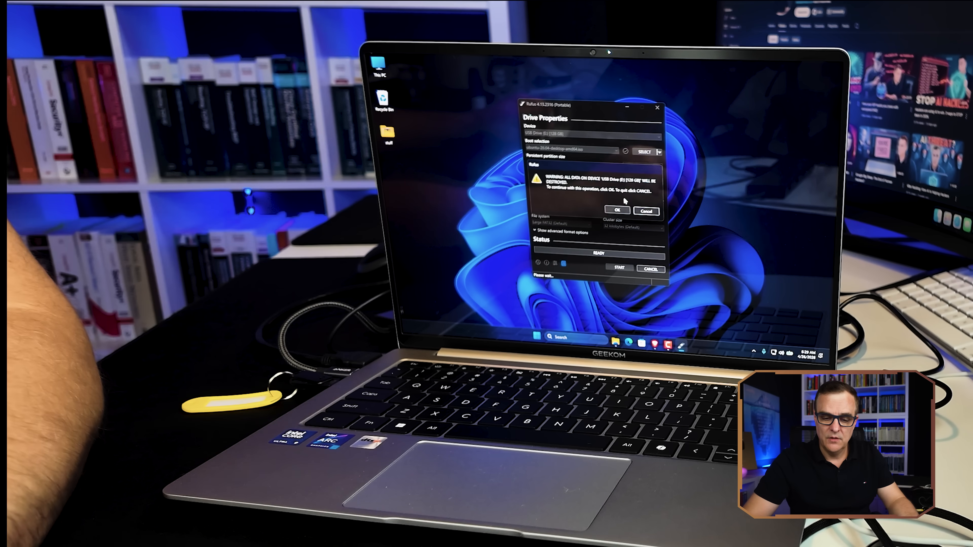
{"action": "left_click", "coordinate": [620, 210]}
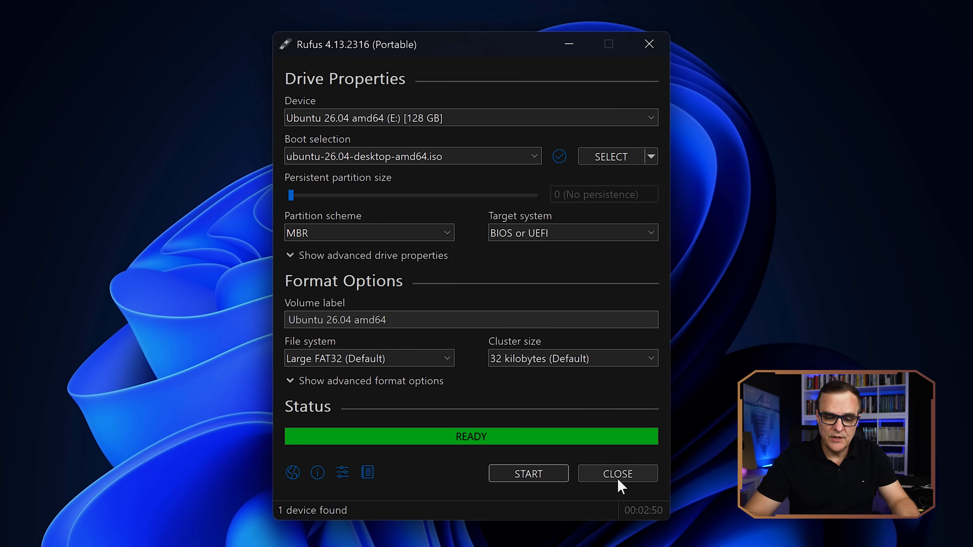
{"action": "left_click", "coordinate": [609, 475]}
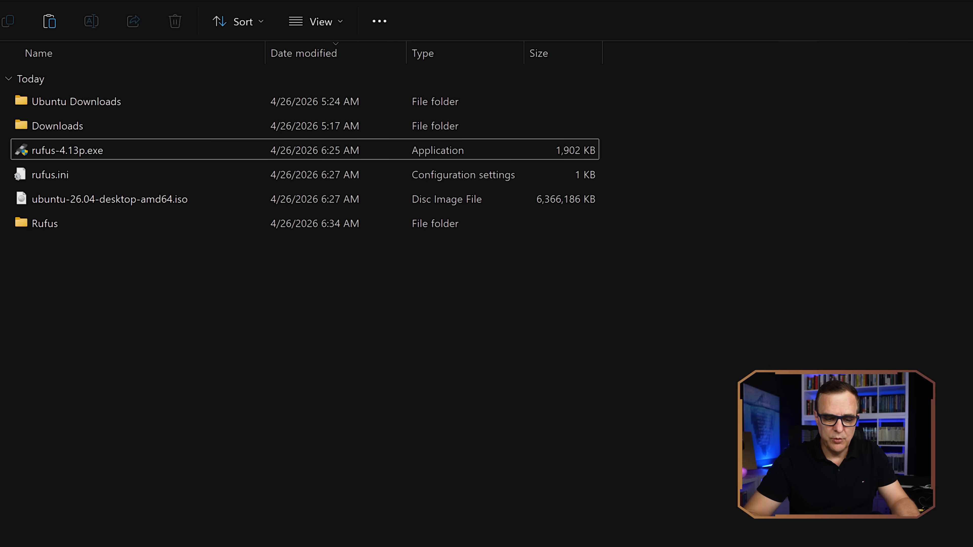
{"action": "left_click", "coordinate": [576, 101]}
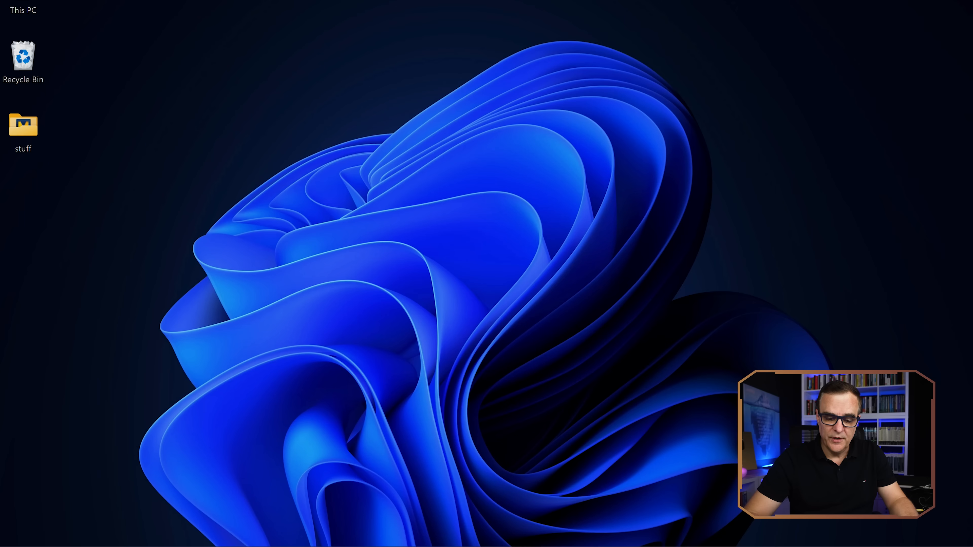
Open the BitLocker management settings and turn off BitLocker for the Windows (C:) operating system drive.
{"action": "key", "text": "super+s"}
{"action": "type", "text": "bit"}
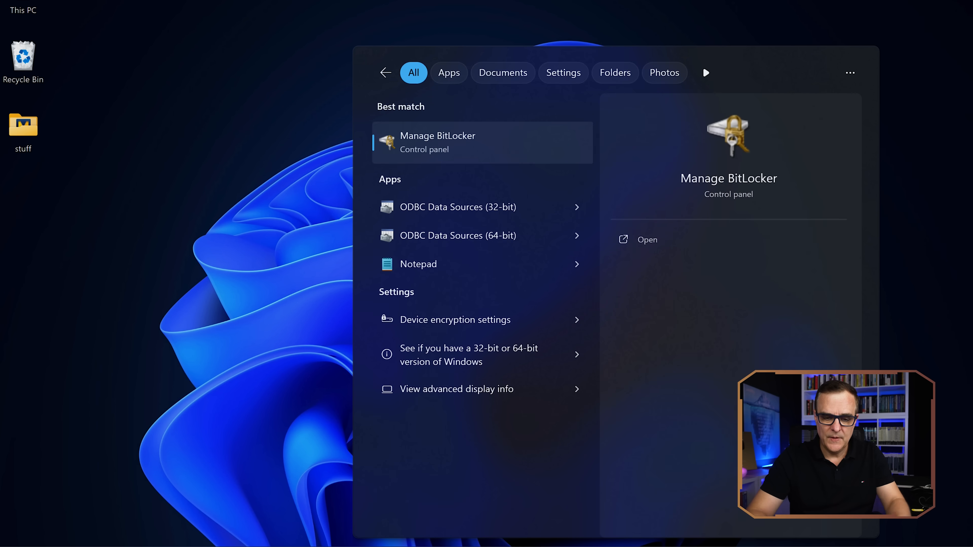
{"action": "left_click", "coordinate": [445, 141]}
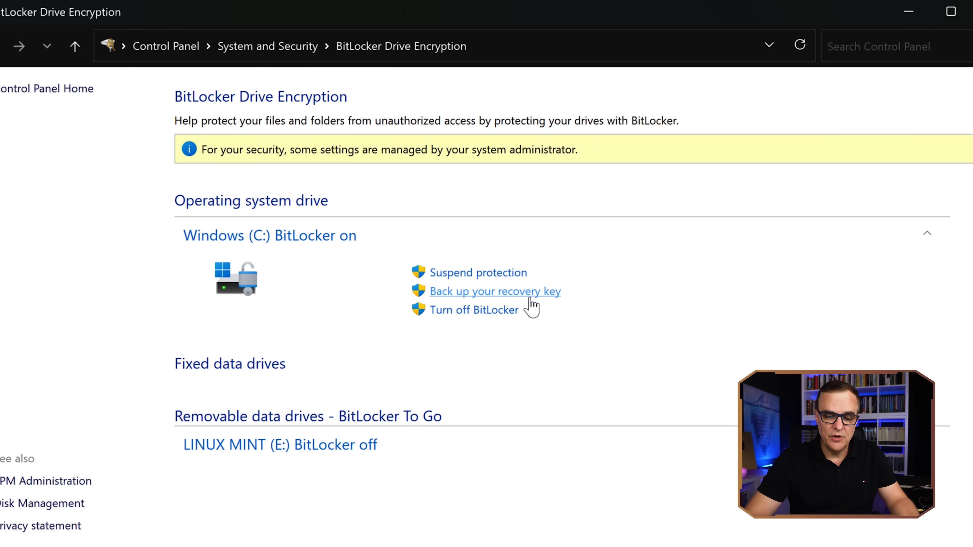
{"action": "left_click", "coordinate": [491, 307]}
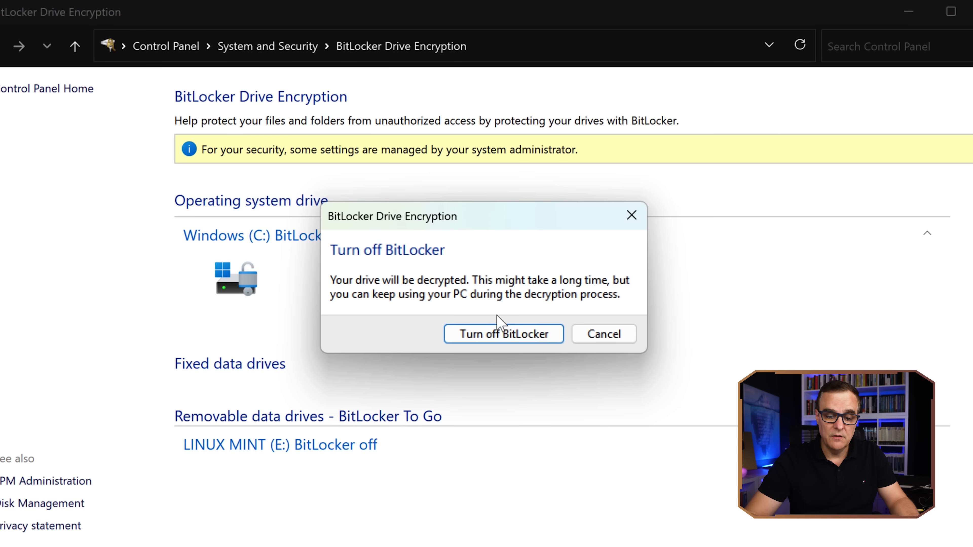
{"action": "left_click", "coordinate": [501, 332]}
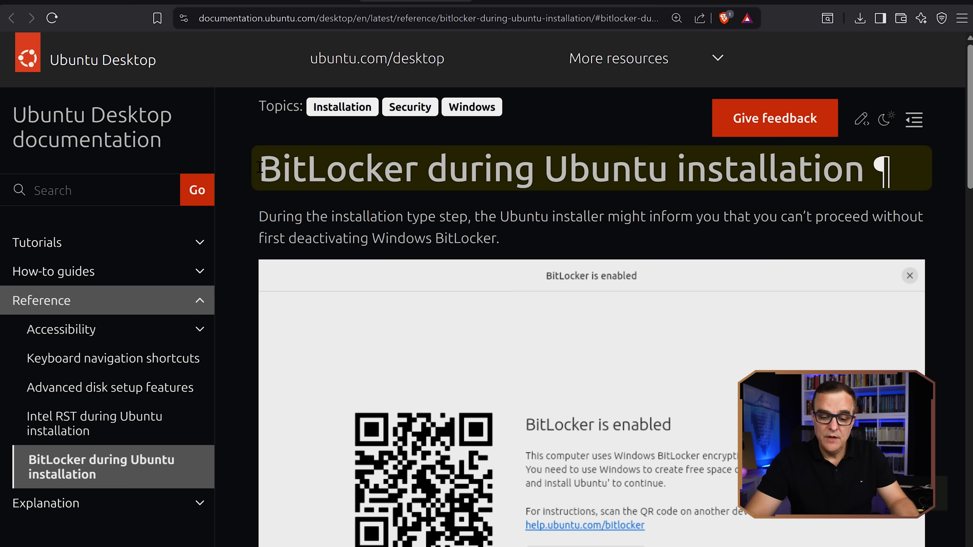
Review Ubuntu's documentation on BitLocker during installation, including the available choices and the linked guide to turning BitLocker off in Windows.
{"action": "left_click_drag", "start_coordinate": [259, 168], "coordinate": [868, 176]}
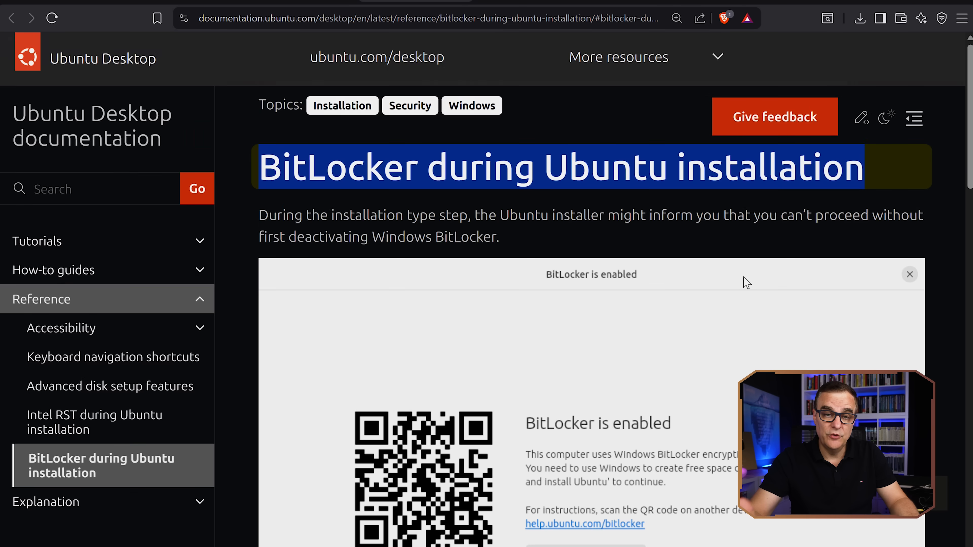
{"action": "scroll", "coordinate": [745, 286], "scroll_direction": "down", "scroll_amount": 5}
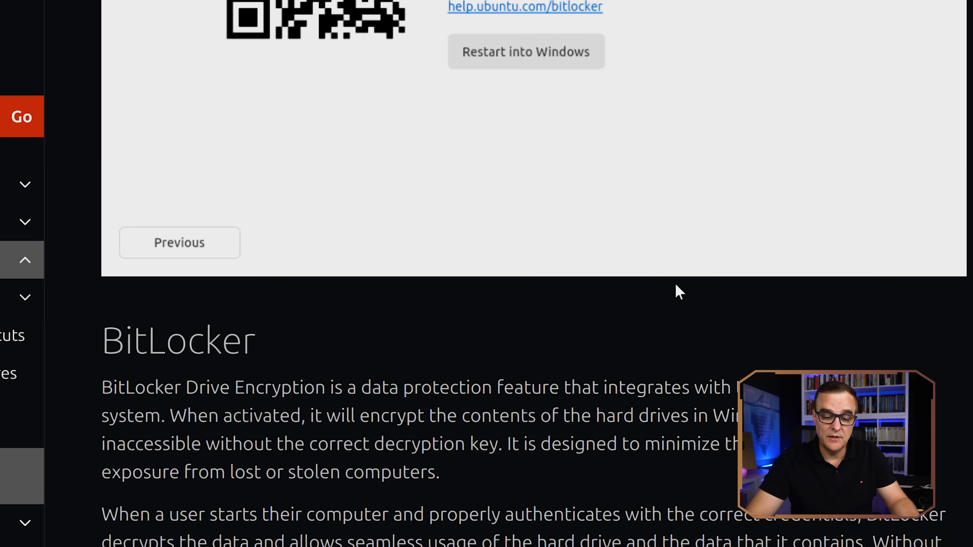
{"action": "scroll", "coordinate": [686, 286], "scroll_direction": "down", "scroll_amount": 10}
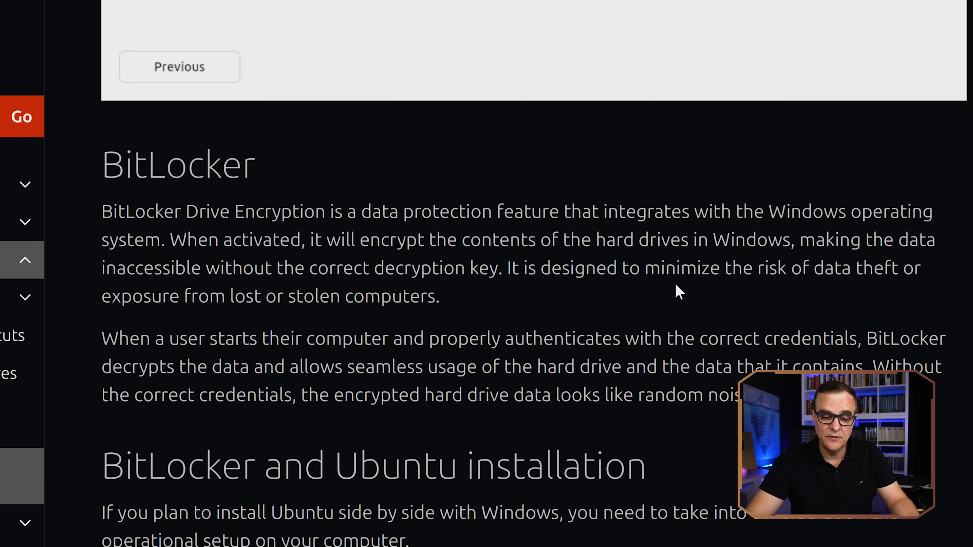
{"action": "scroll", "coordinate": [676, 286], "scroll_direction": "down", "scroll_amount": 3}
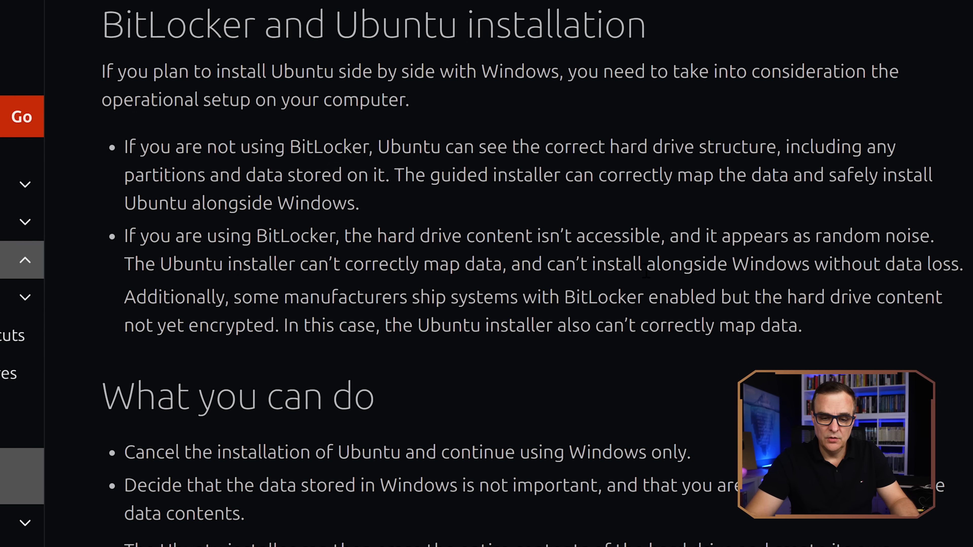
{"action": "scroll", "coordinate": [194, 211], "scroll_direction": "down", "scroll_amount": 7}
{"action": "left_click_drag", "start_coordinate": [126, 180], "coordinate": [757, 191]}
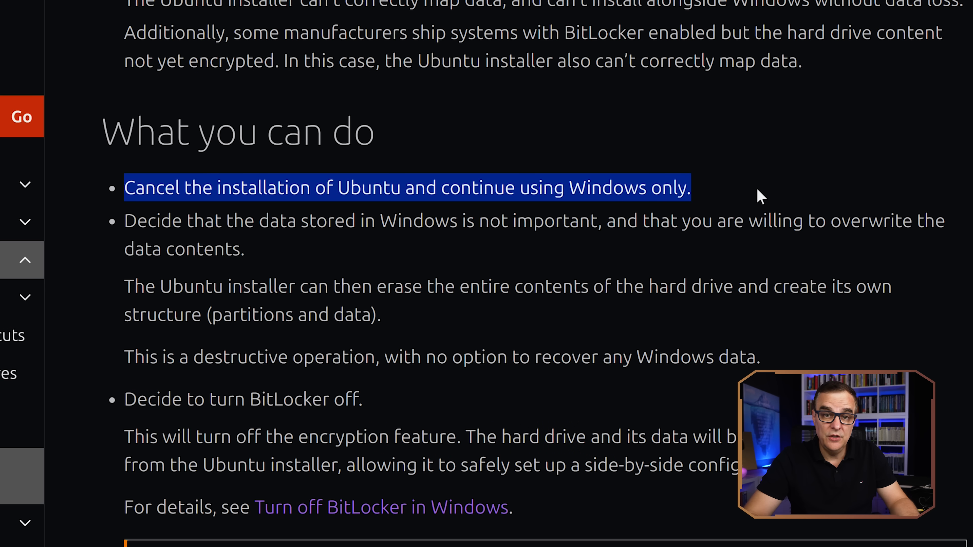
{"action": "left_click_drag", "start_coordinate": [126, 218], "coordinate": [268, 252]}
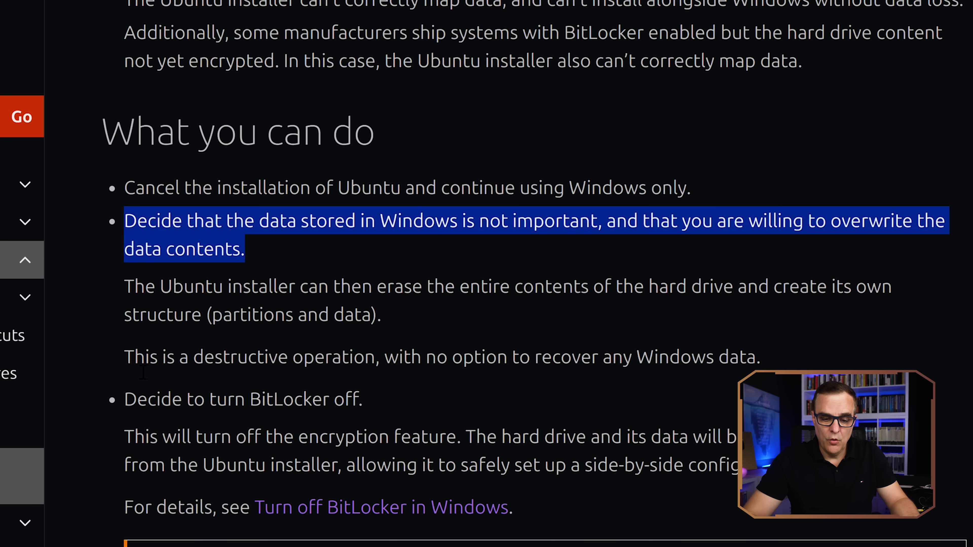
{"action": "left_click_drag", "start_coordinate": [126, 398], "coordinate": [456, 393]}
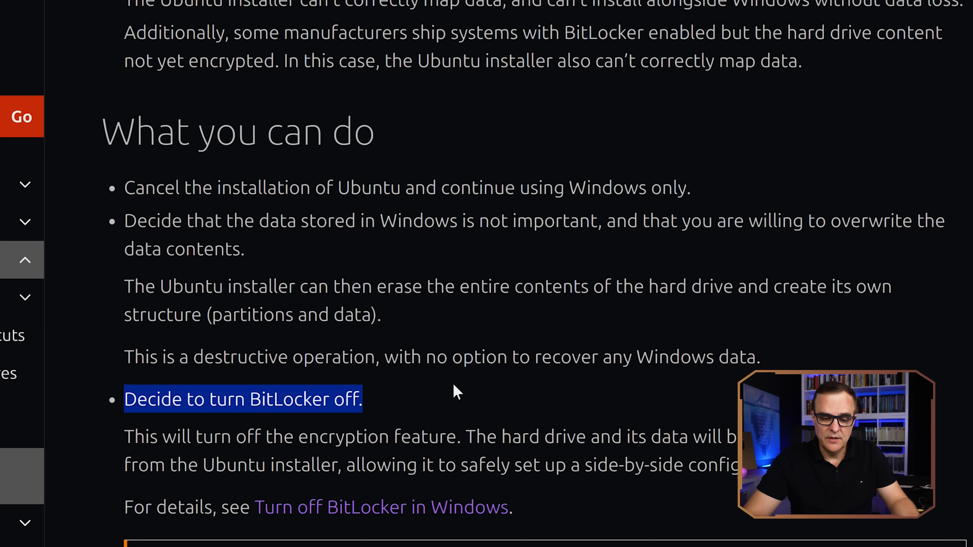
{"action": "scroll", "coordinate": [459, 398], "scroll_direction": "down", "scroll_amount": 3}
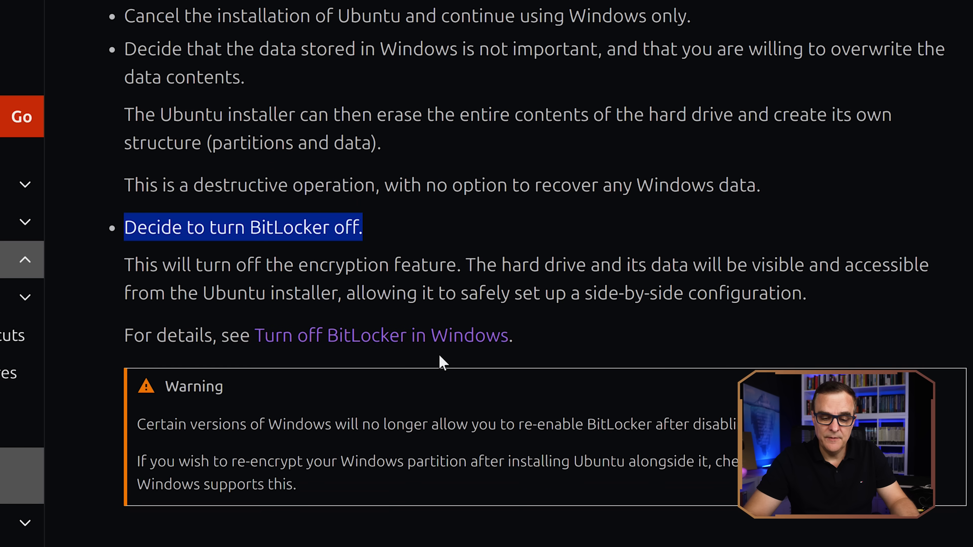
{"action": "left_click", "coordinate": [431, 336]}
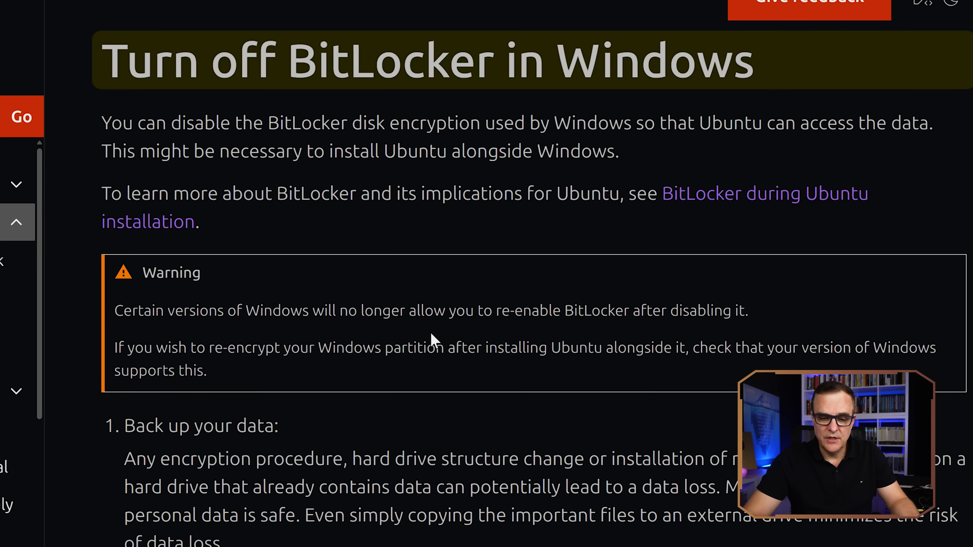
{"action": "scroll", "coordinate": [430, 336], "scroll_direction": "down", "scroll_amount": 15}
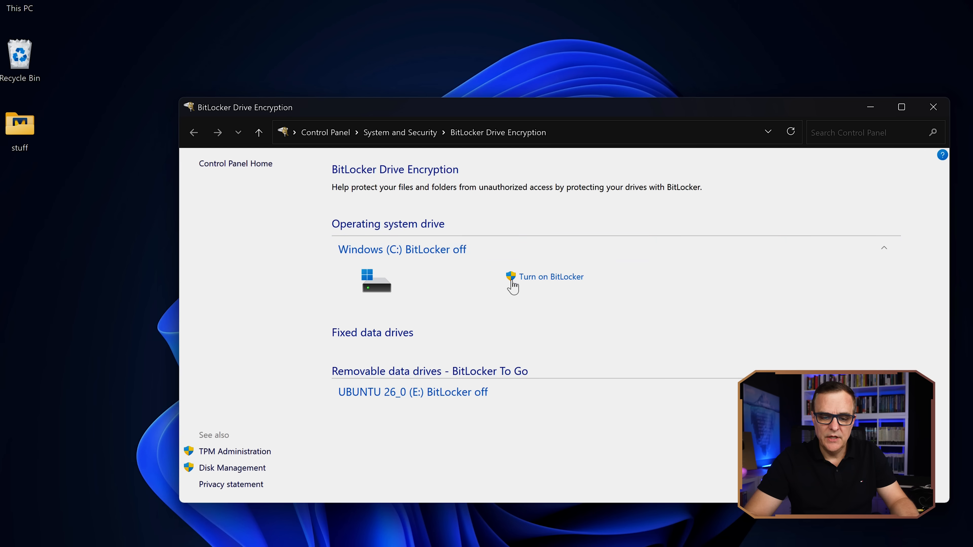
Minimize the BitLocker Drive Encryption window and open Disk Management.
{"action": "left_click", "coordinate": [870, 108]}
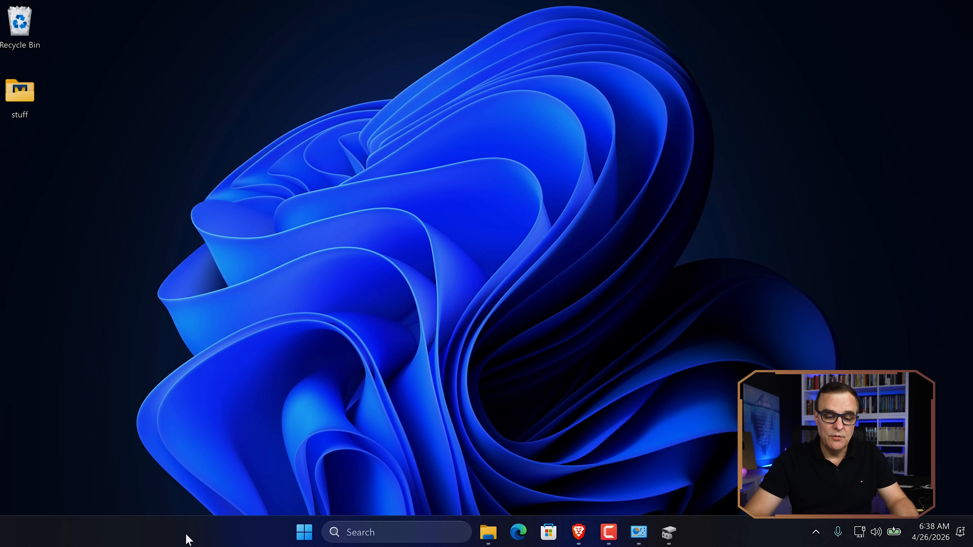
{"action": "right_click", "coordinate": [298, 540]}
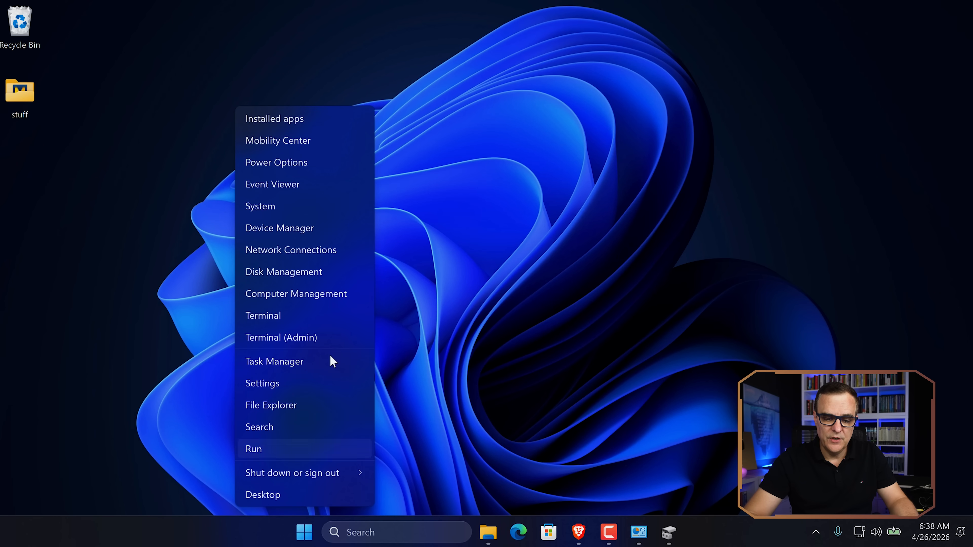
{"action": "left_click", "coordinate": [311, 274]}
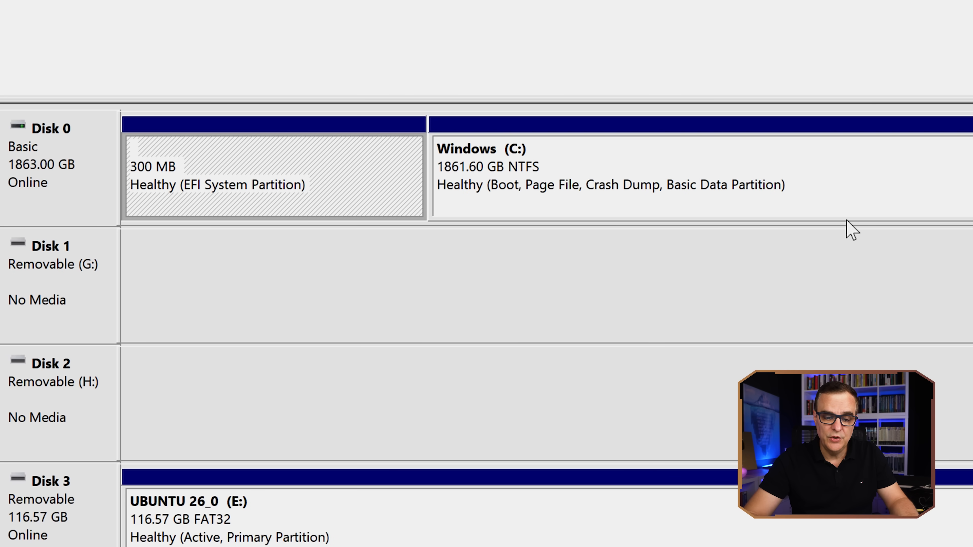
Examine Disk 0's EFI and Windows (C:) partitions and the UBUNTU 26_0 (E:) volume, widening the Free Space column.
{"action": "left_click", "coordinate": [790, 194]}
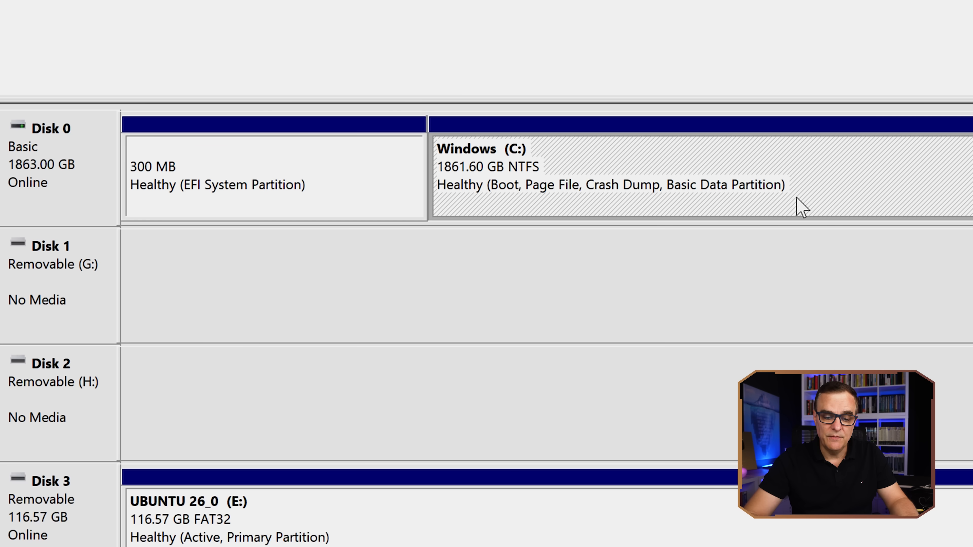
{"action": "left_click", "coordinate": [309, 177]}
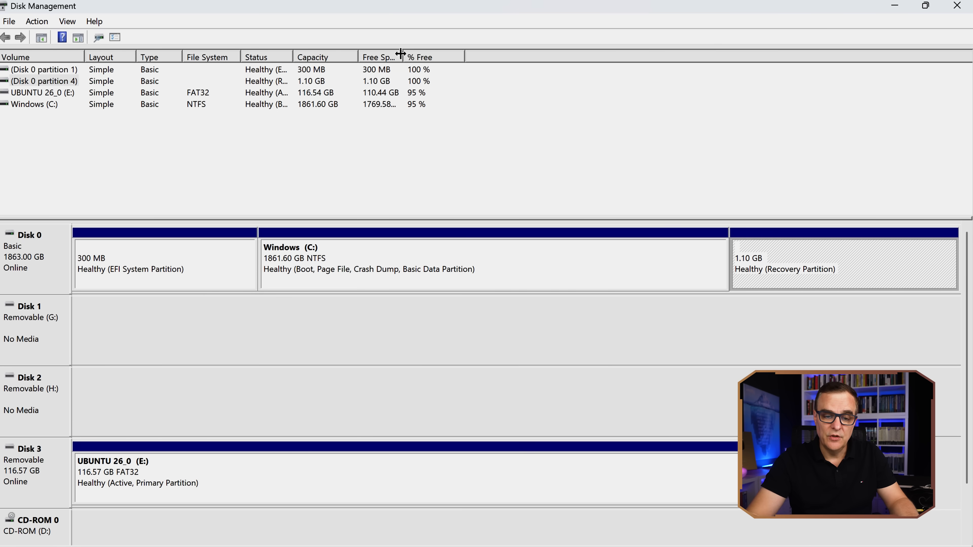
{"action": "left_click_drag", "start_coordinate": [402, 51], "coordinate": [462, 57]}
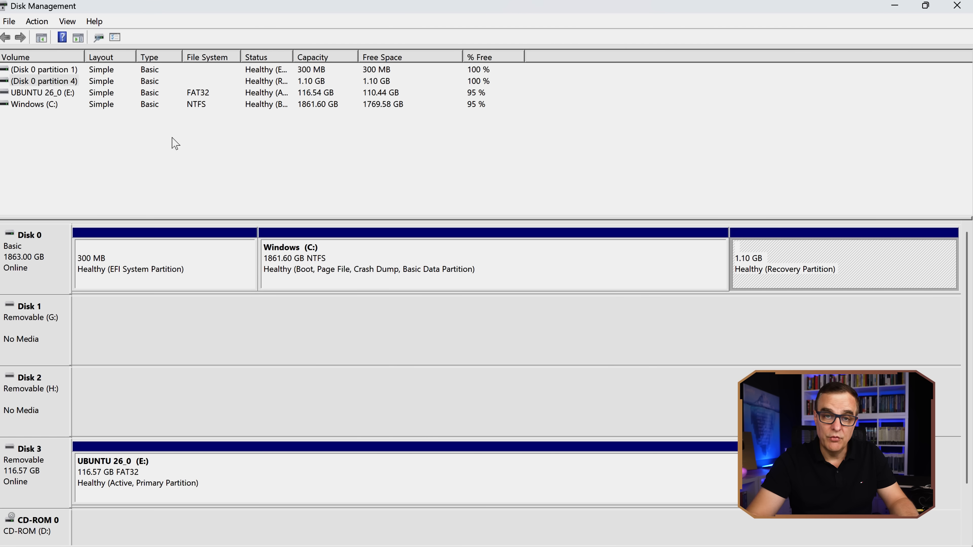
{"action": "left_click", "coordinate": [47, 94]}
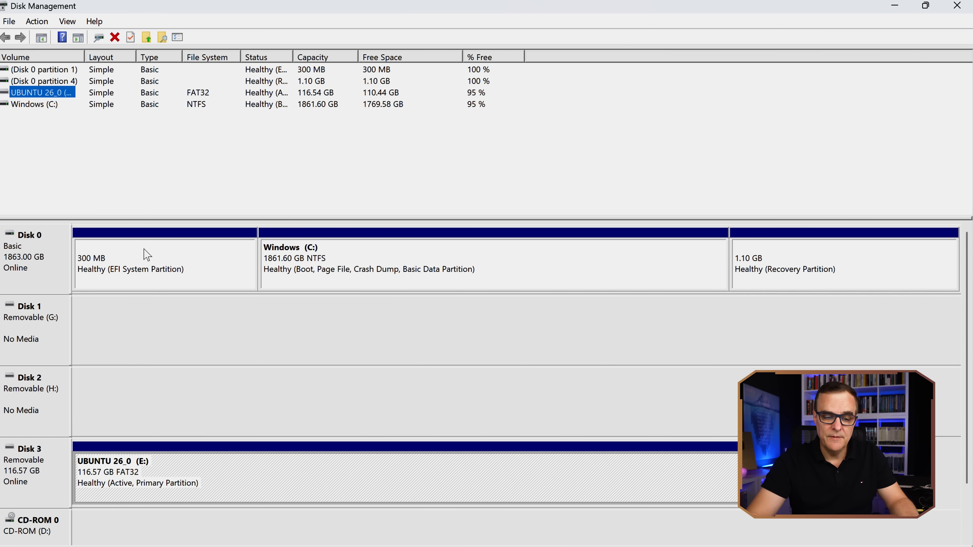
{"action": "left_click", "coordinate": [169, 262]}
{"action": "left_click", "coordinate": [392, 259]}
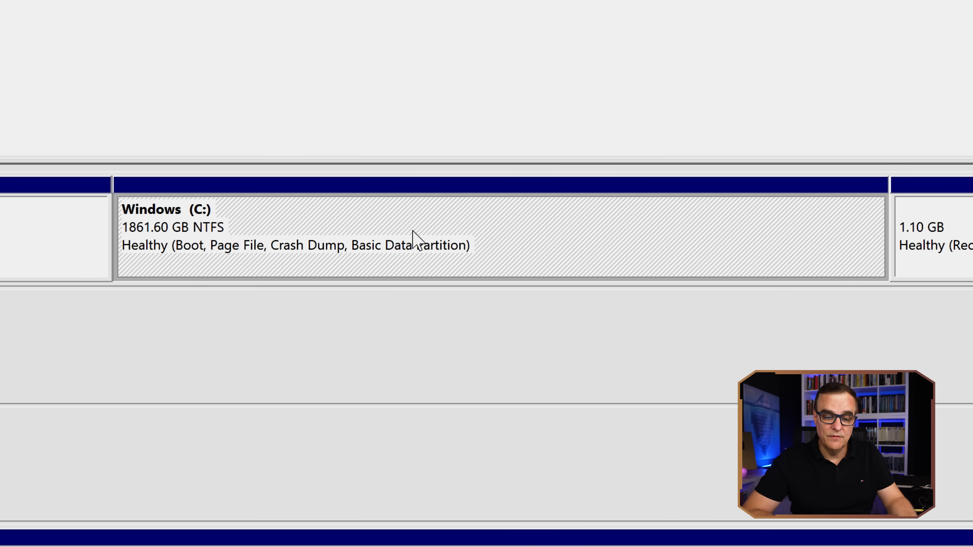
Shrink the Windows (C:) volume by 500000 MB, checking the free disk space required on Ubuntu's system requirements page.
{"action": "right_click", "coordinate": [413, 232]}
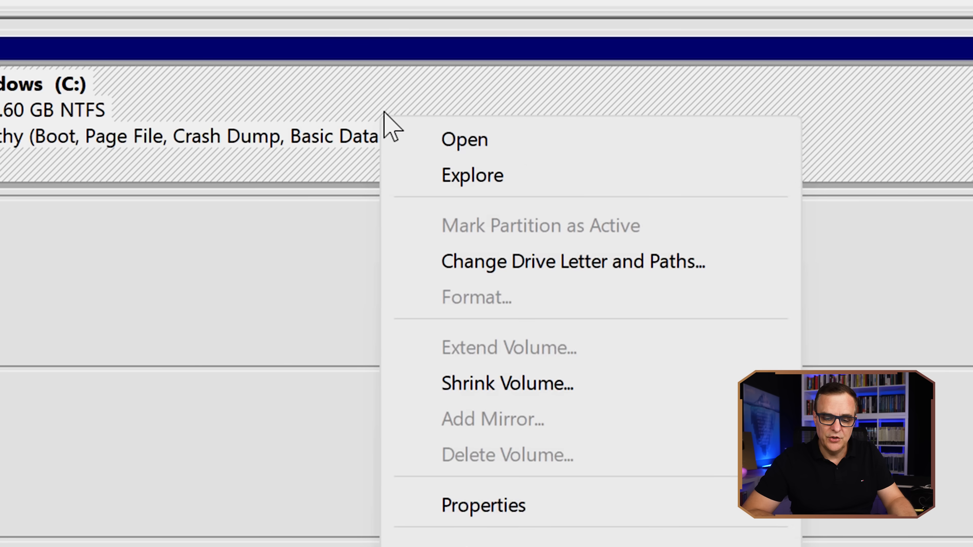
{"action": "left_click", "coordinate": [552, 380]}
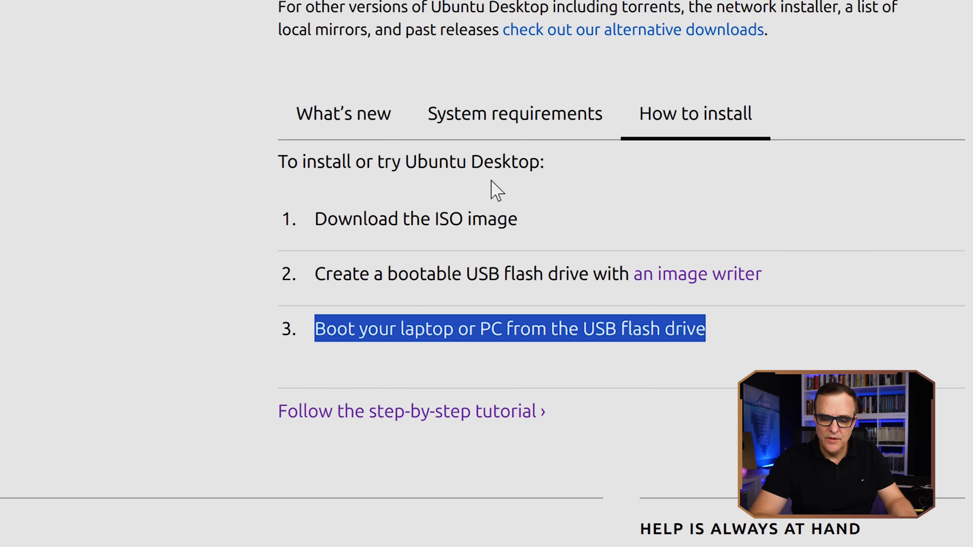
{"action": "left_click", "coordinate": [456, 128]}
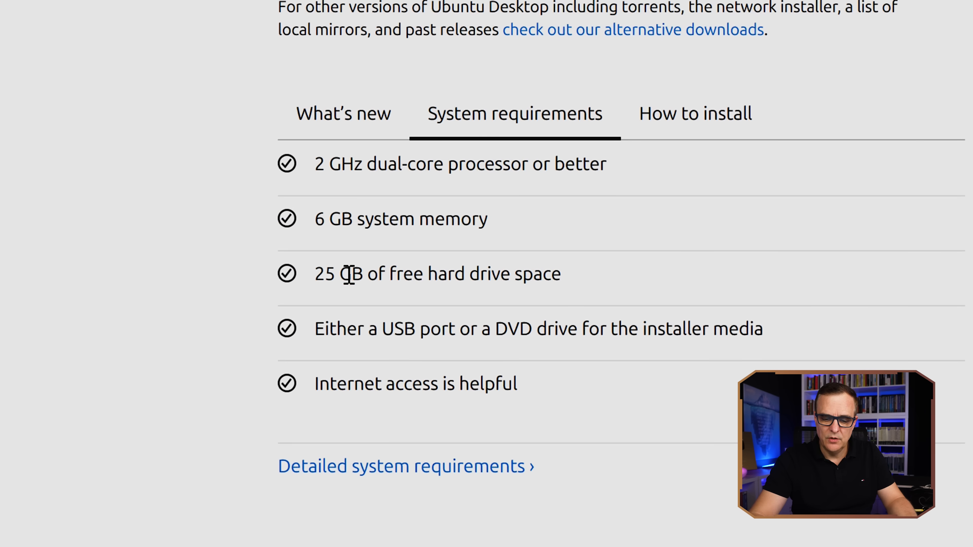
{"action": "left_click_drag", "start_coordinate": [329, 272], "coordinate": [639, 280]}
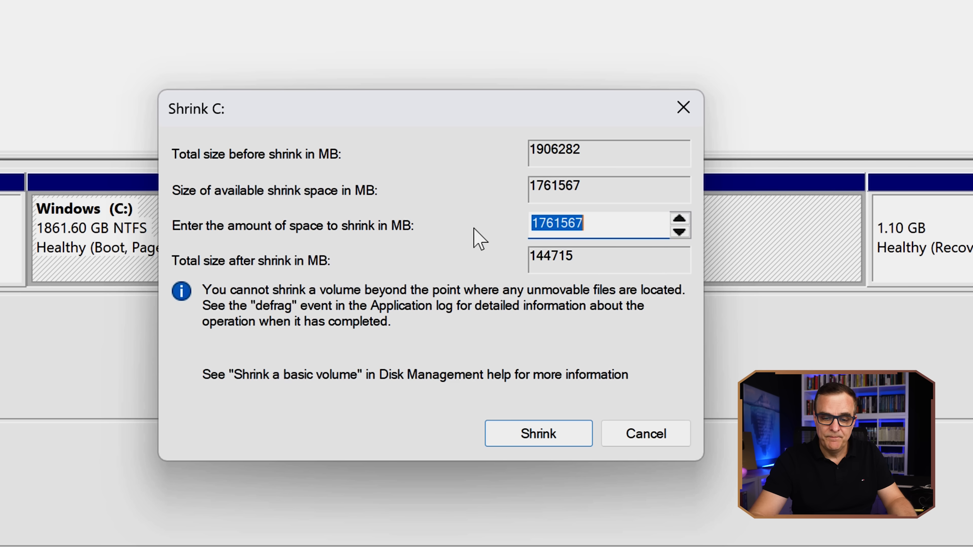
{"action": "type", "text": "500000"}
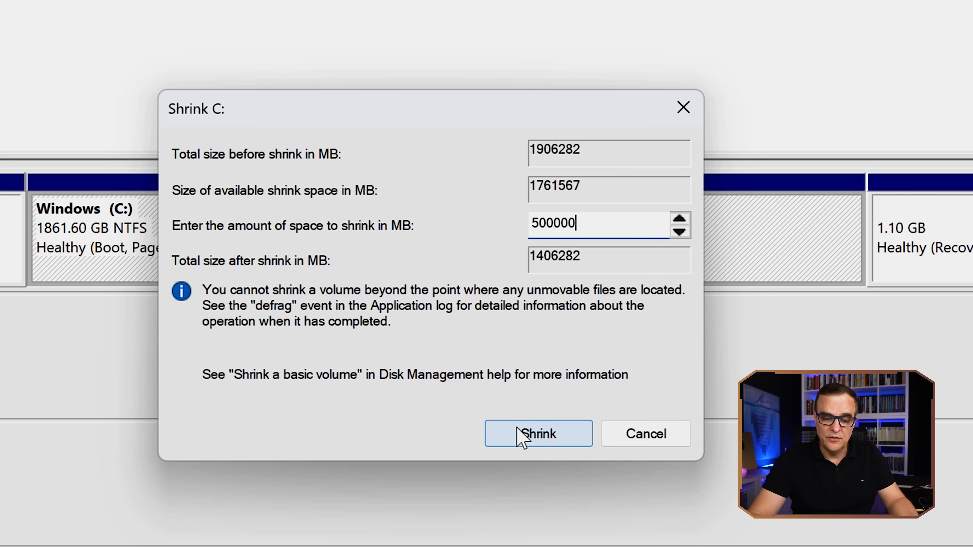
{"action": "left_click", "coordinate": [534, 444]}
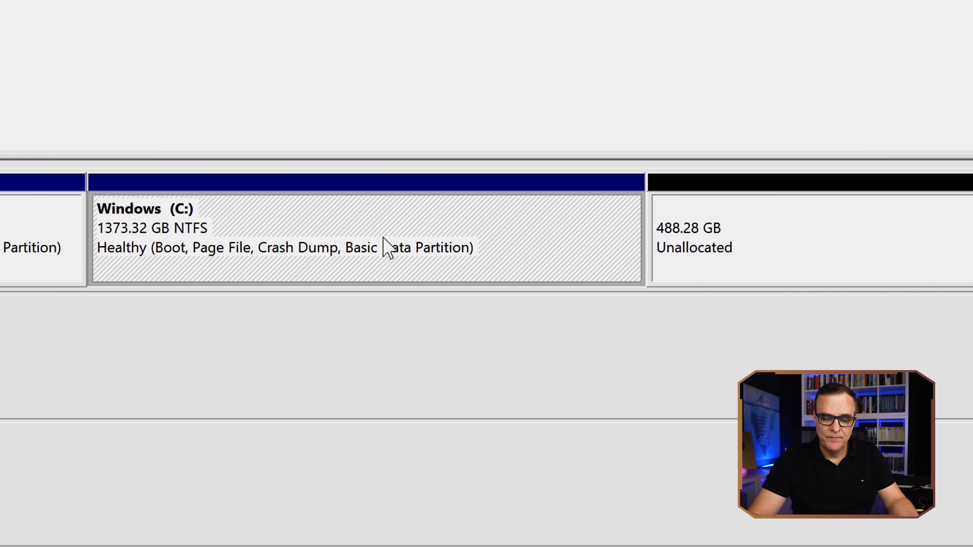
Check the unallocated space freed on Disk 0 and close Disk Management.
{"action": "left_click", "coordinate": [766, 239]}
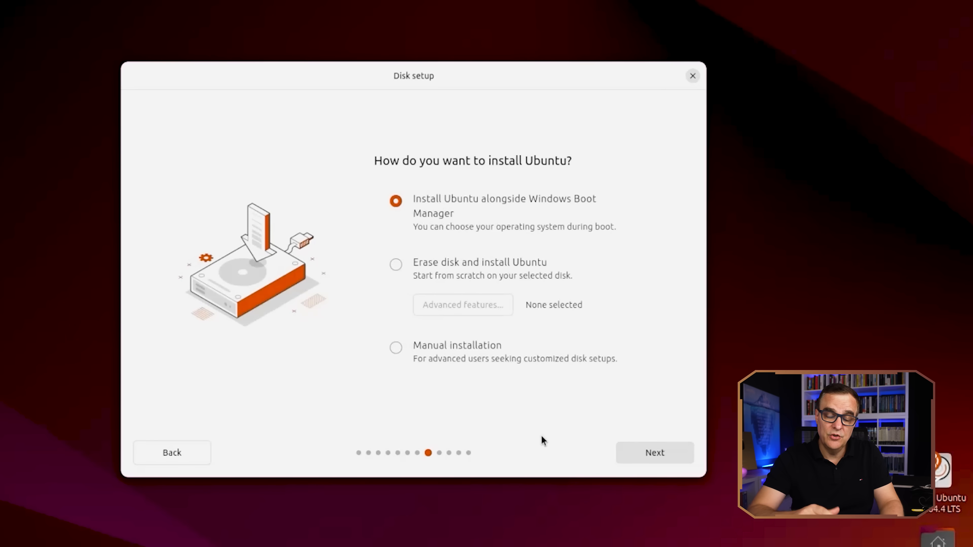
{"action": "left_click", "coordinate": [630, 455]}
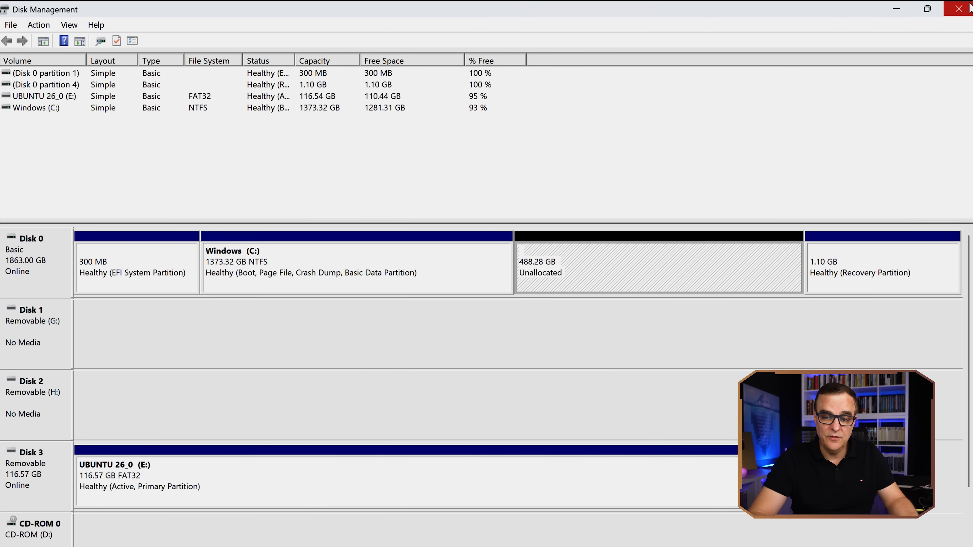
{"action": "left_click", "coordinate": [970, 7]}
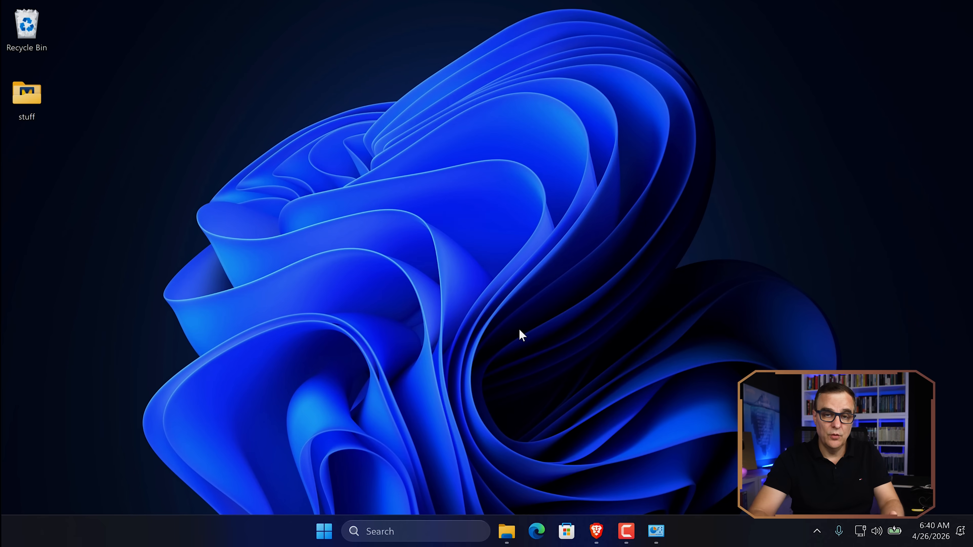
Restart the laptop into the Windows advanced startup options screen.
{"action": "left_click", "coordinate": [324, 531]}
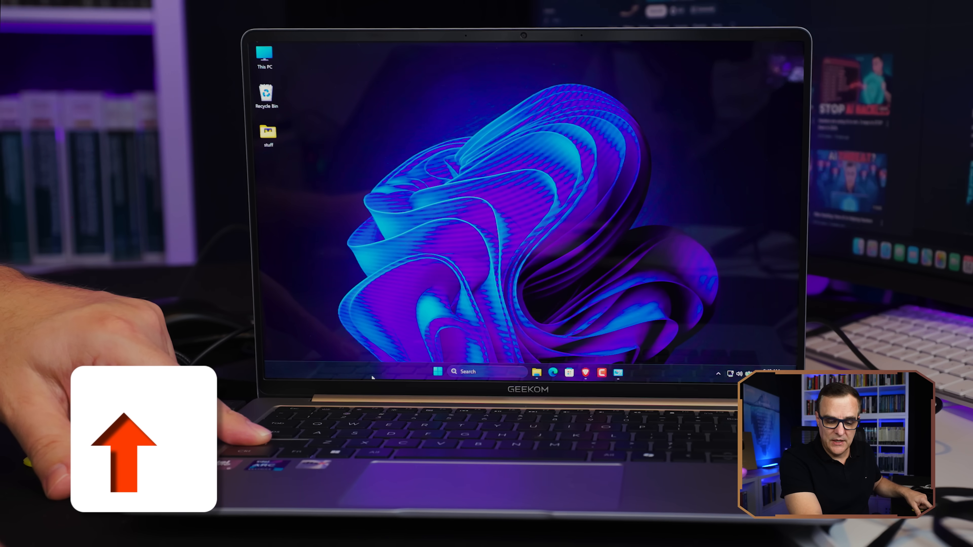
{"action": "key", "text": "super"}
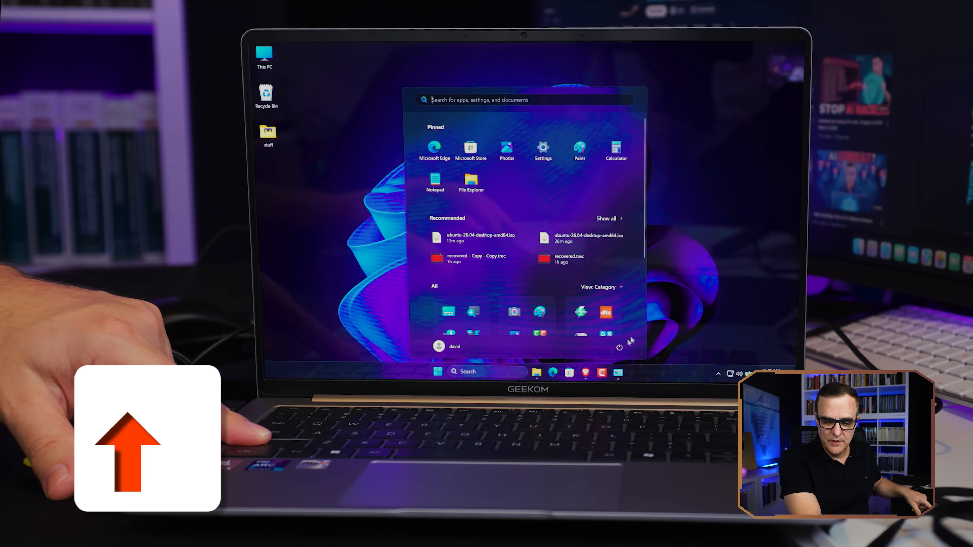
{"action": "left_click", "coordinate": [618, 347]}
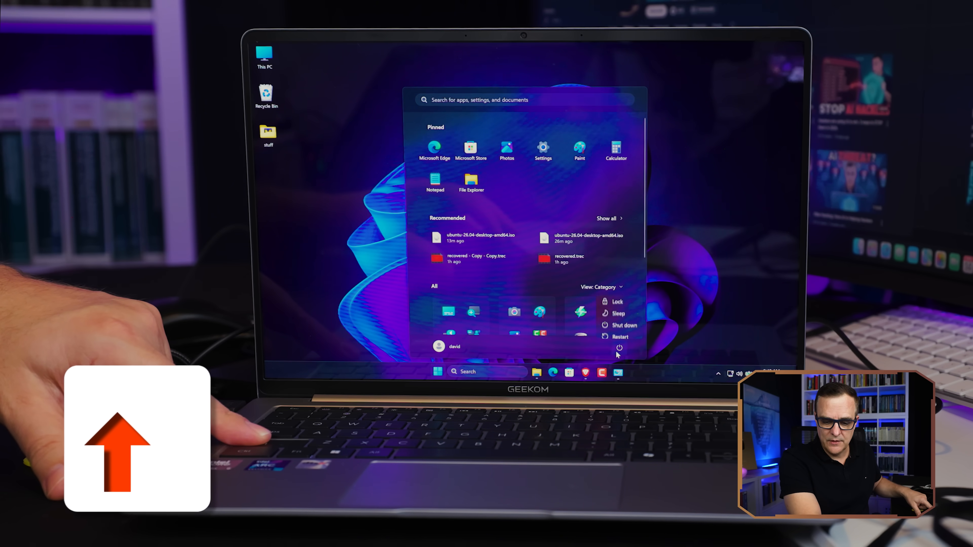
{"action": "left_click", "coordinate": [615, 321], "text": "shift"}
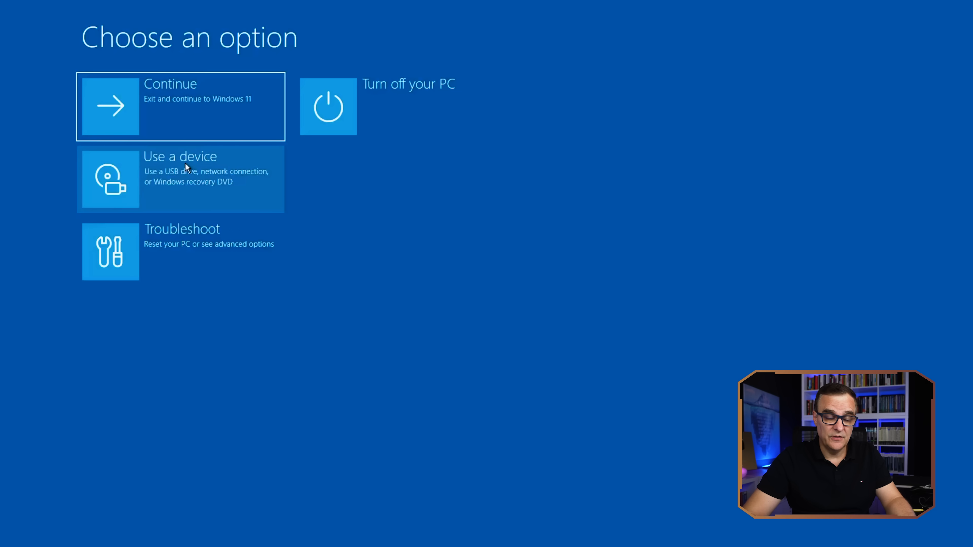
Boot from the USB device and start the Try or Install Ubuntu entry in GRUB.
{"action": "left_click", "coordinate": [184, 163]}
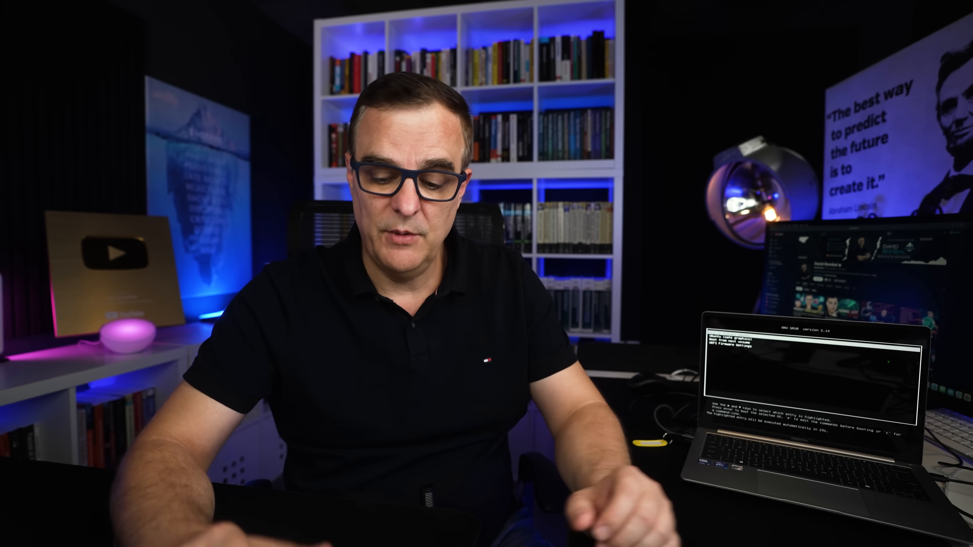
{"action": "key", "text": "Down"}
{"action": "key", "text": "Up"}
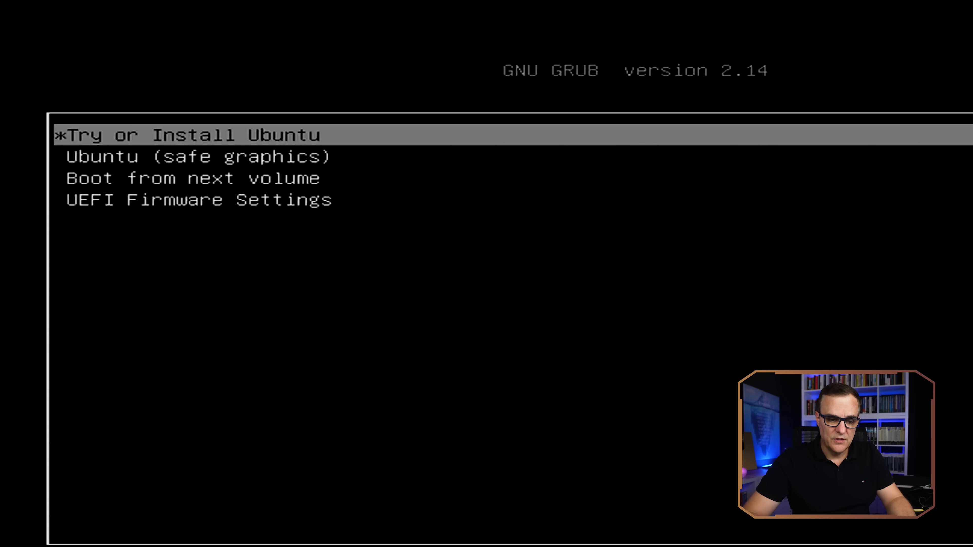
{"action": "key", "text": "Return"}
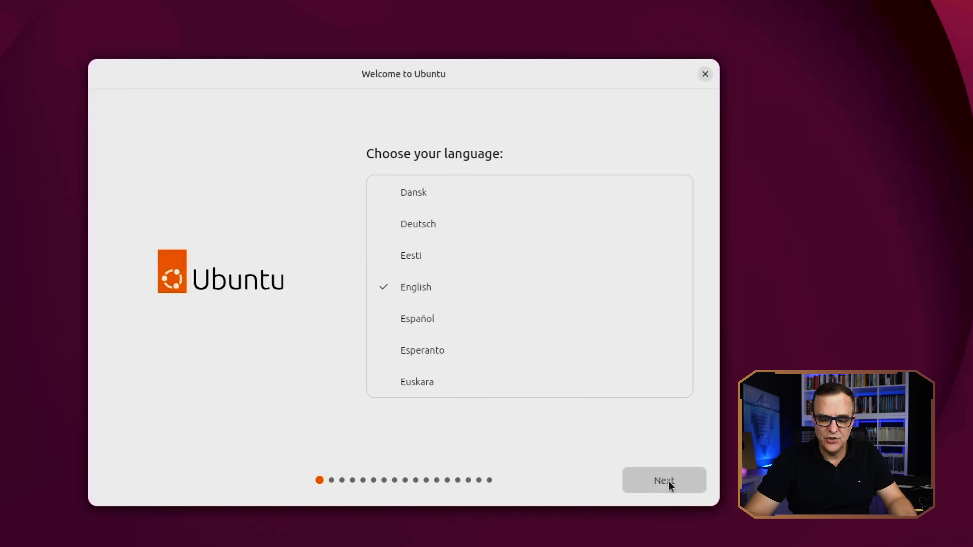
Accept English as the language, default accessibility, the English (US) keyboard layout and the wired internet connection.
{"action": "left_click", "coordinate": [668, 482]}
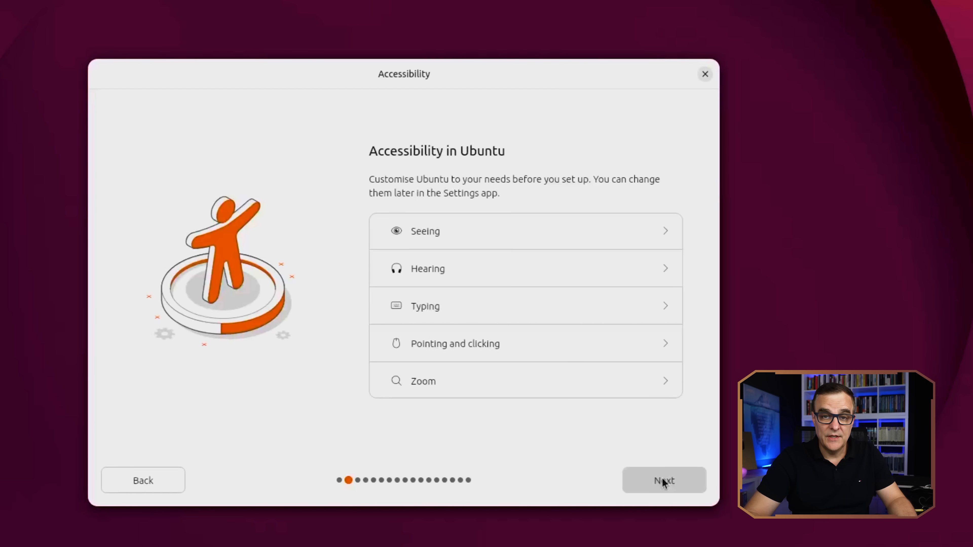
{"action": "left_click", "coordinate": [663, 481]}
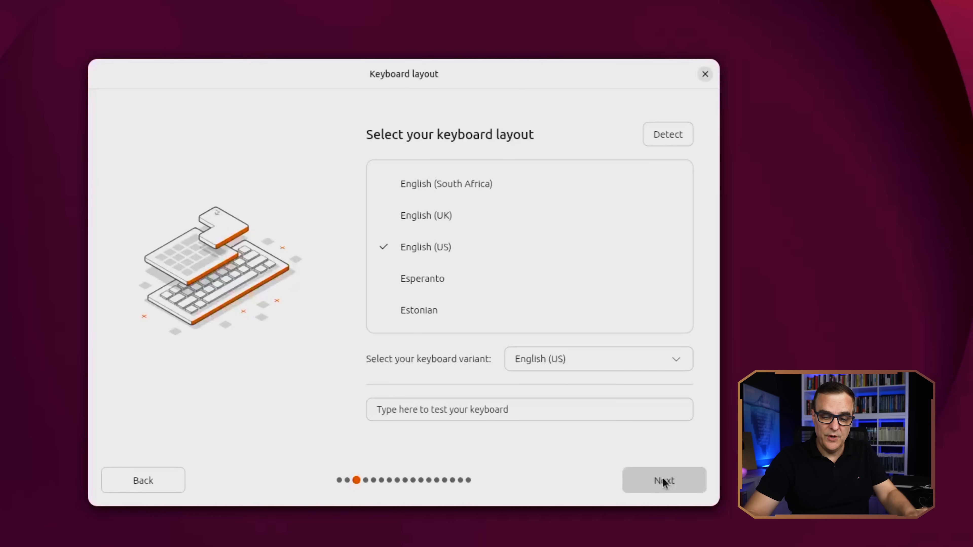
{"action": "left_click", "coordinate": [659, 481]}
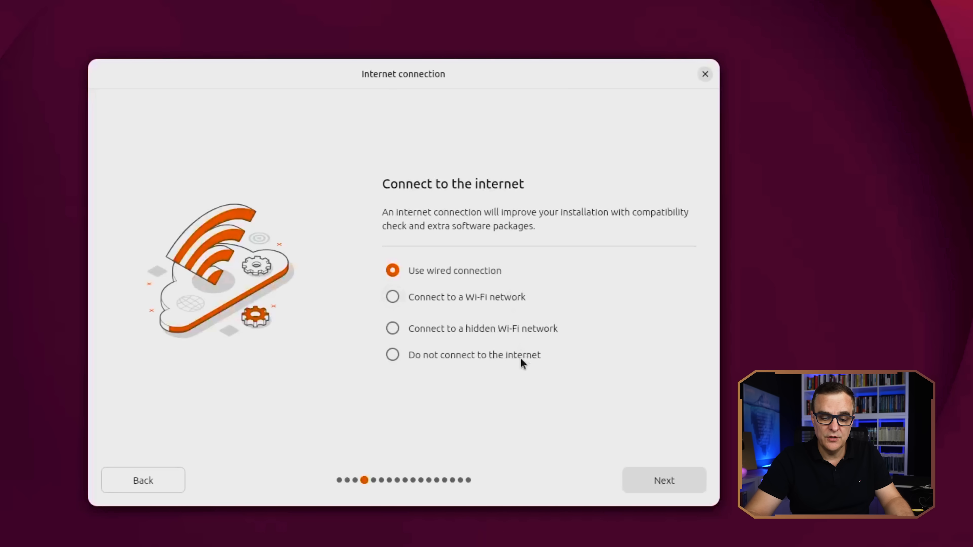
{"action": "left_click", "coordinate": [662, 486]}
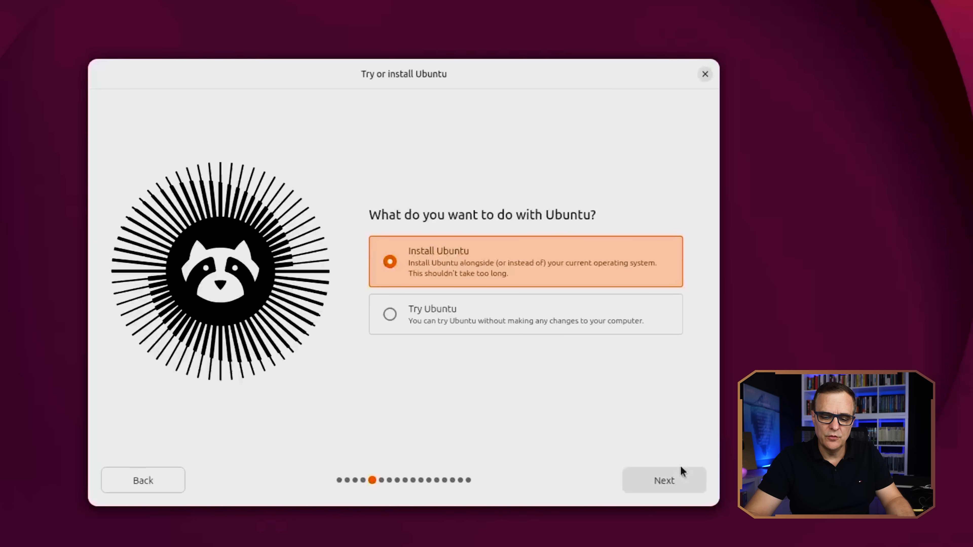
Choose an interactive Ubuntu installation with the default app selection, third-party graphics and Wi-Fi software, and additional media format support.
{"action": "left_click", "coordinate": [675, 485]}
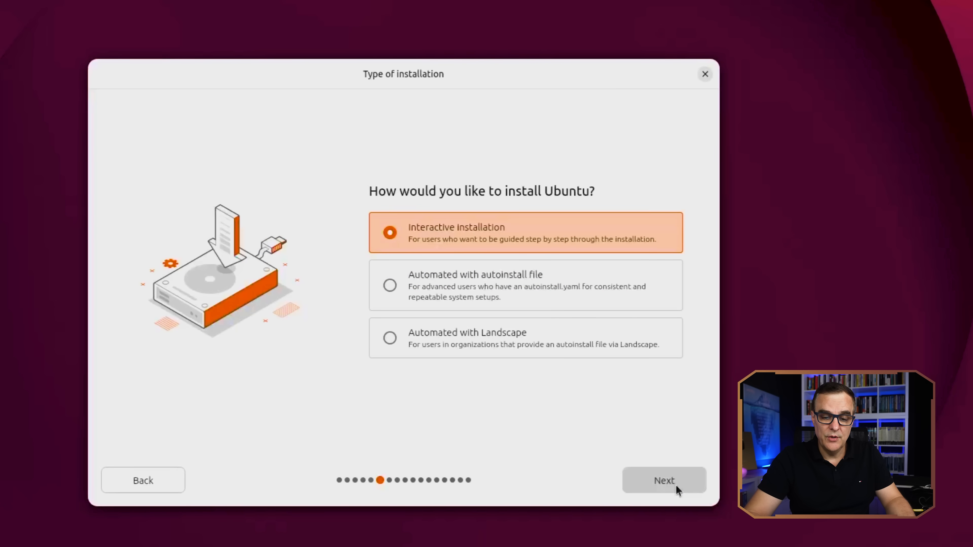
{"action": "left_click", "coordinate": [676, 485]}
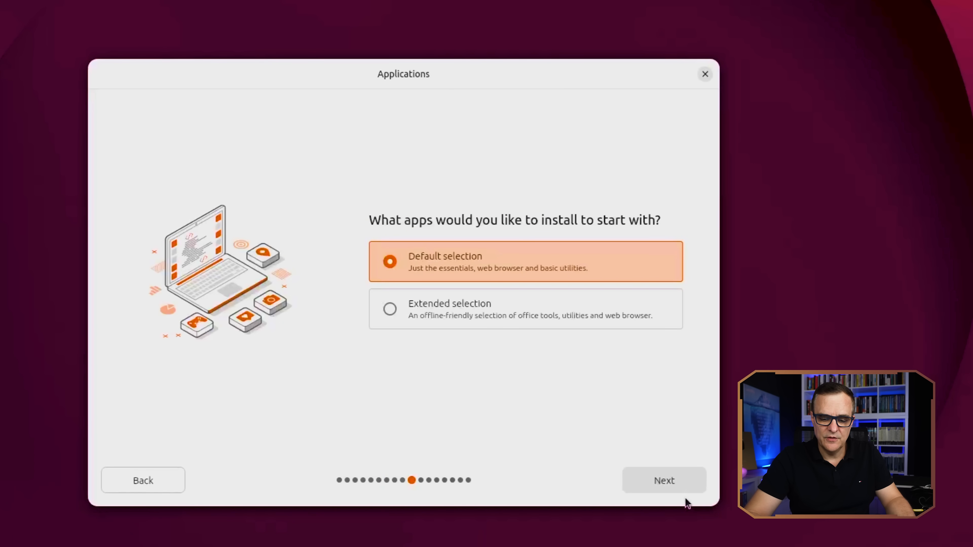
{"action": "left_click", "coordinate": [674, 486]}
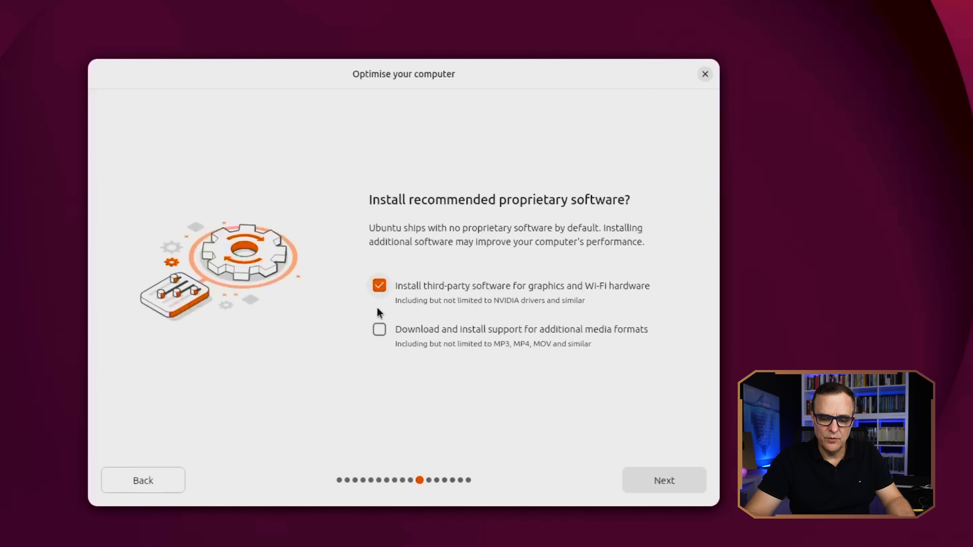
{"action": "left_click", "coordinate": [379, 331]}
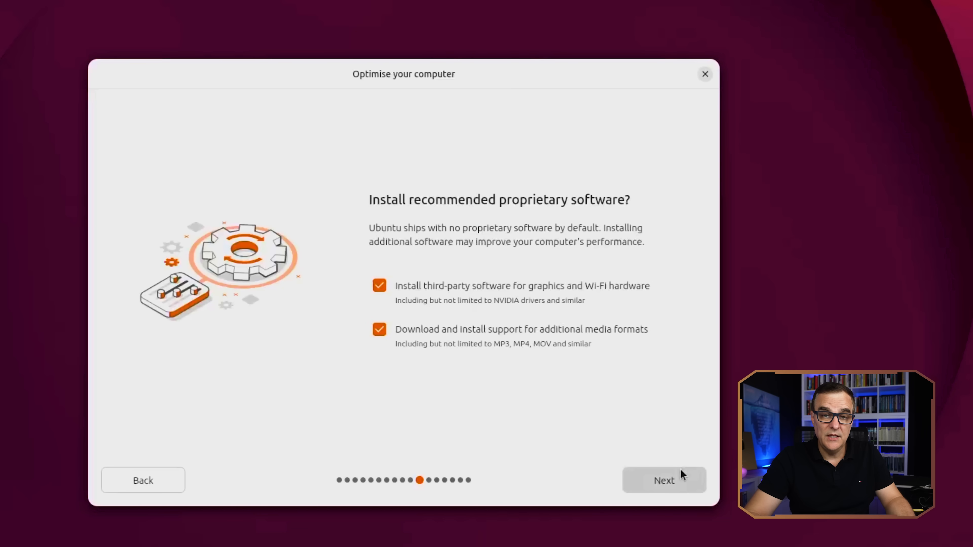
{"action": "left_click", "coordinate": [679, 478]}
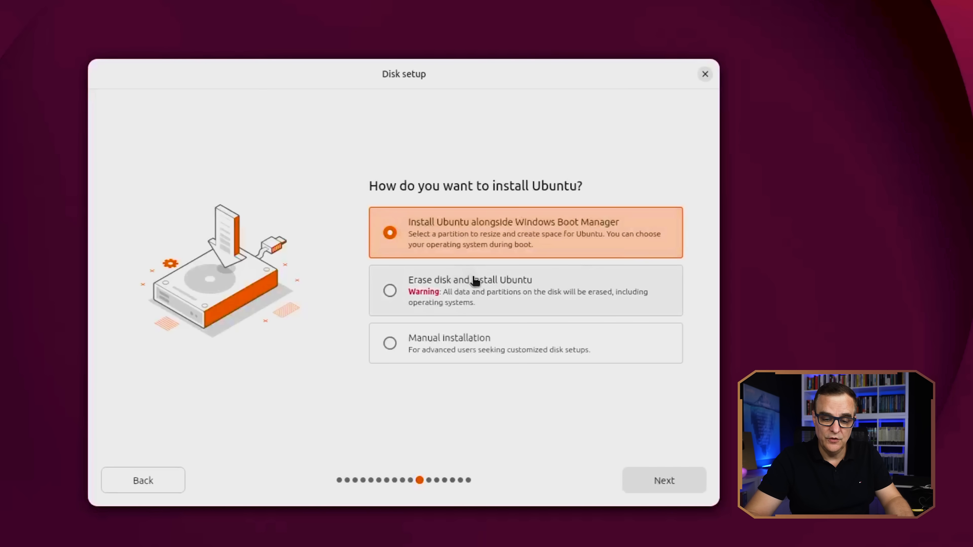
Compare the disk setup choices, choose installing Ubuntu alongside Windows Boot Manager, and keep No encryption.
{"action": "left_click", "coordinate": [479, 288]}
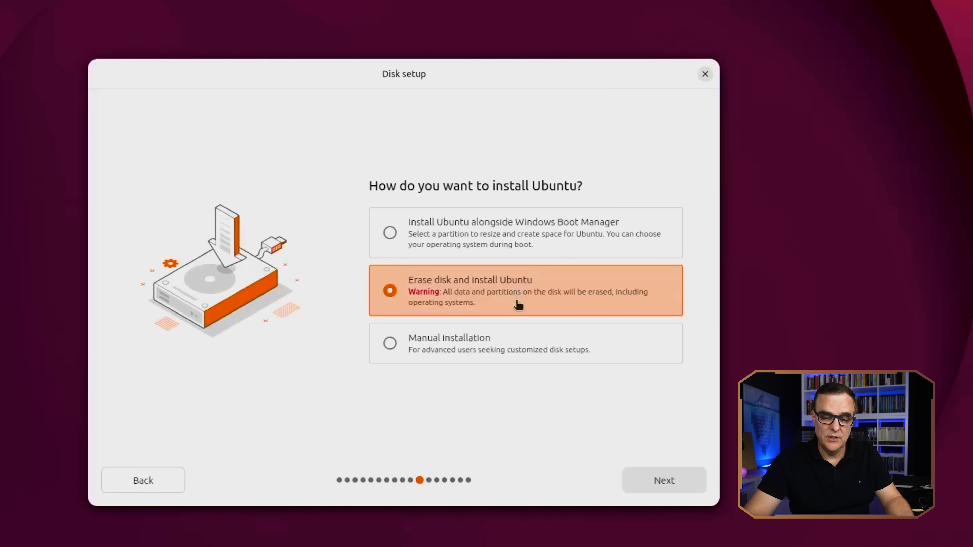
{"action": "left_click", "coordinate": [515, 356]}
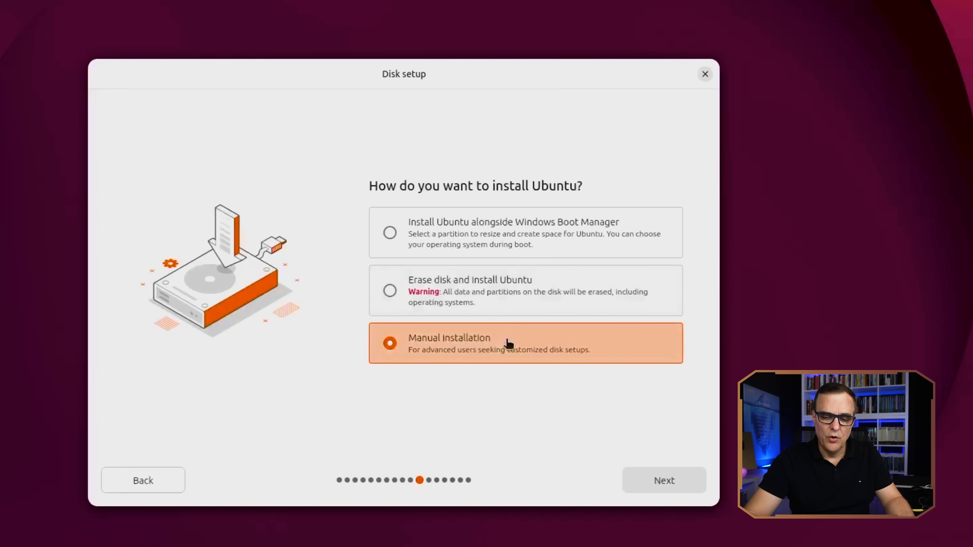
{"action": "left_click", "coordinate": [464, 233]}
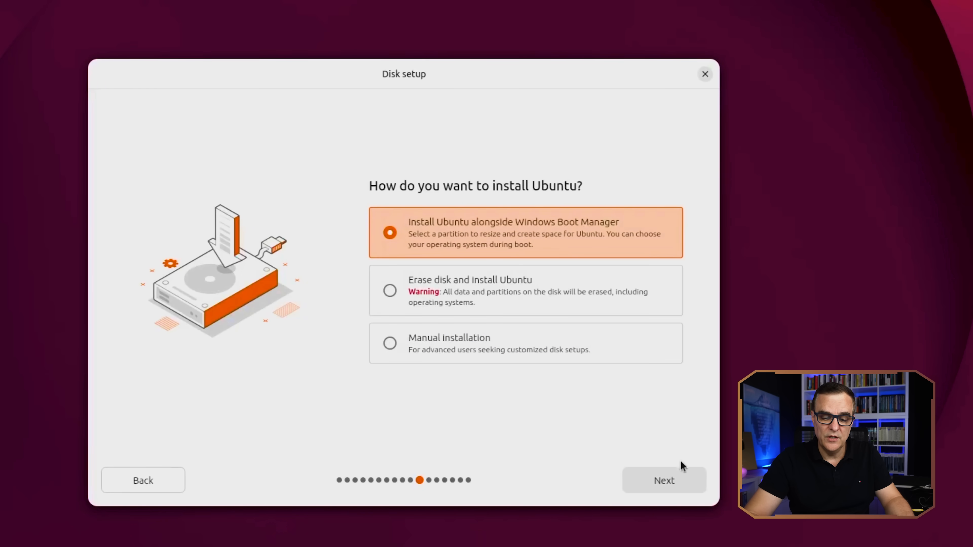
{"action": "left_click", "coordinate": [674, 480]}
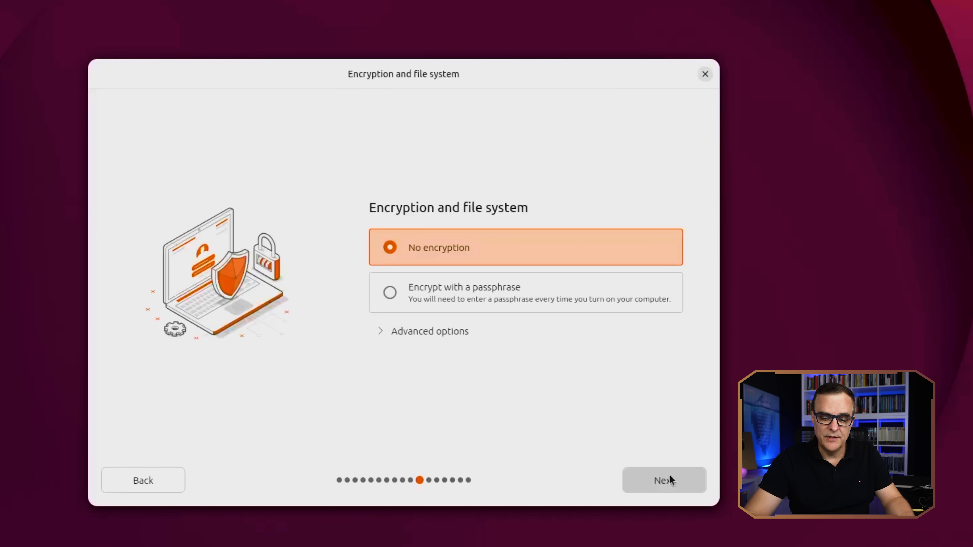
{"action": "left_click", "coordinate": [668, 474]}
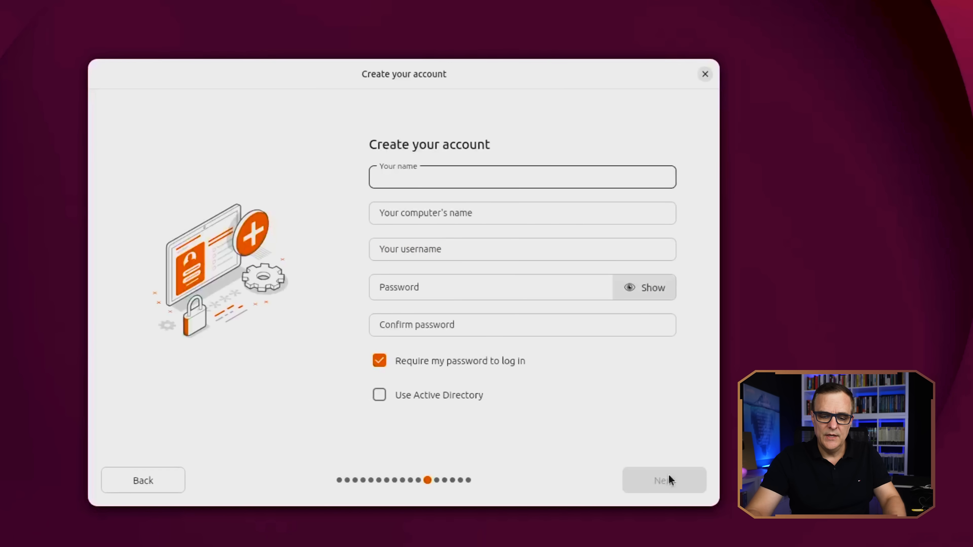
Enter the account holder's name and replace the computer's name with the first name followed by "-laptop1".
{"action": "type", "text": "david"}
{"action": "key", "text": "Tab"}
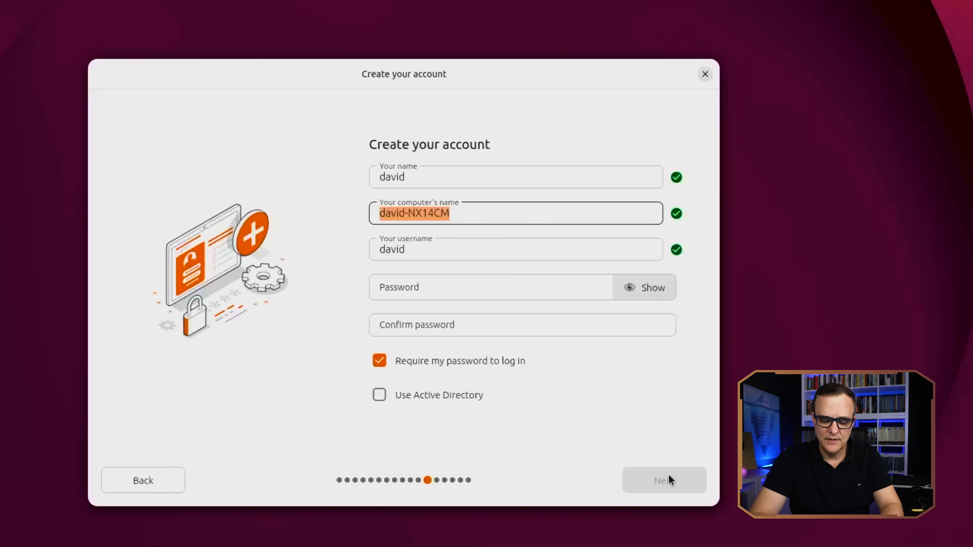
{"action": "type", "text": "david"}
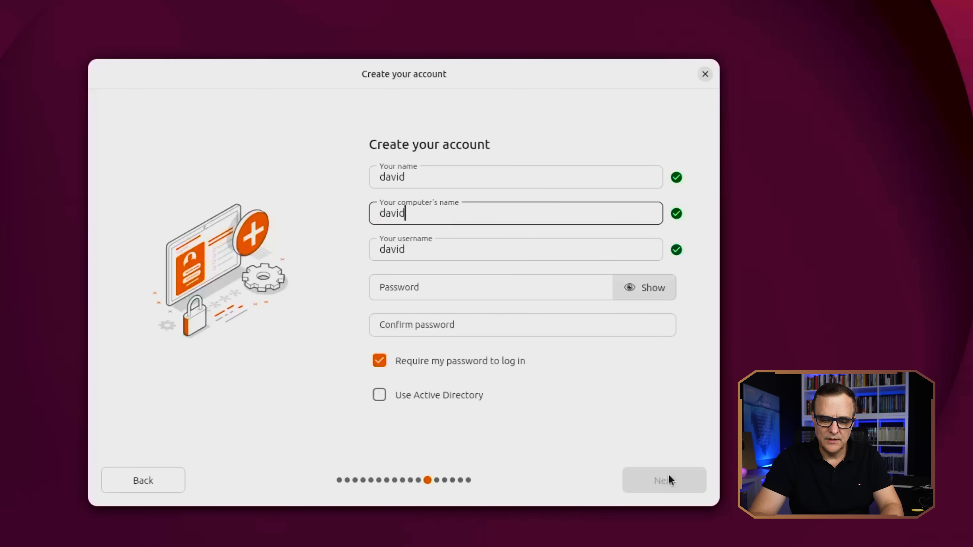
{"action": "type", "text": "-laptop1"}
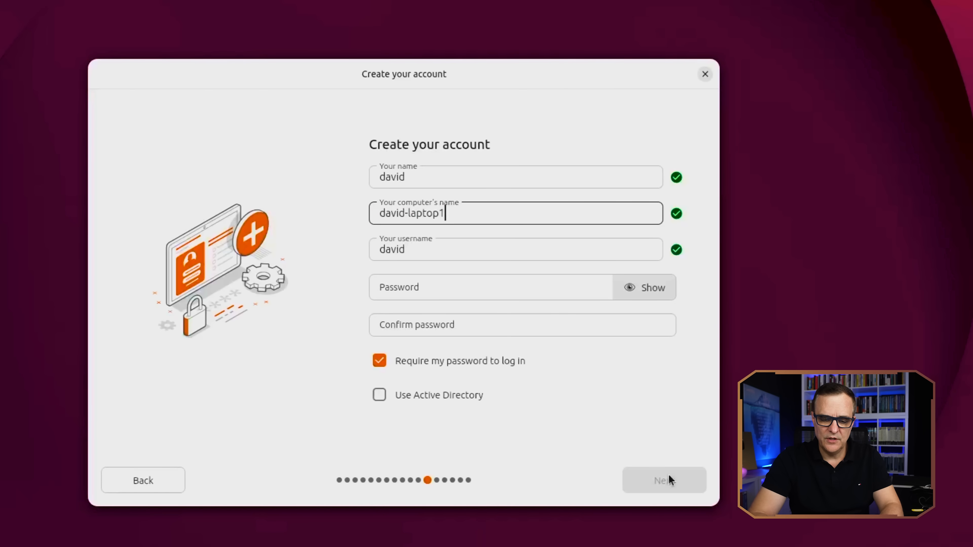
Enter and confirm the account password, and turn off requiring the password to log in.
{"action": "key", "text": "Tab"}
{"action": "key", "text": "Tab"}
{"action": "type", "text": "••••"}
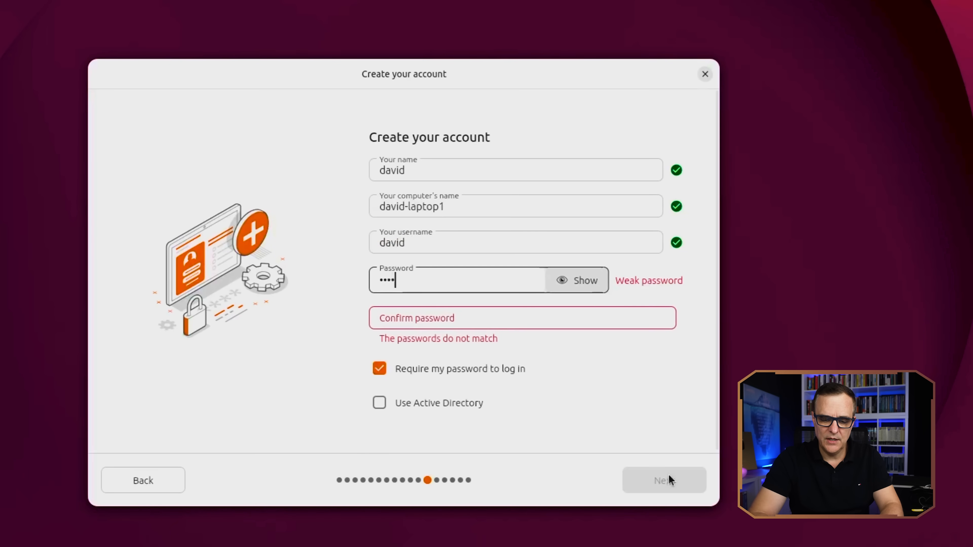
{"action": "key", "text": "Tab"}
{"action": "key", "text": "Tab"}
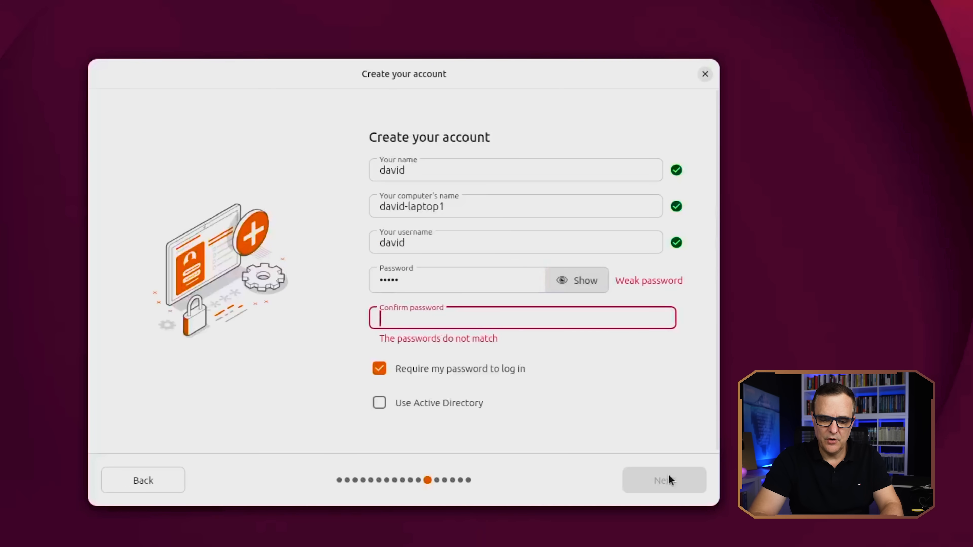
{"action": "type", "text": "•••••"}
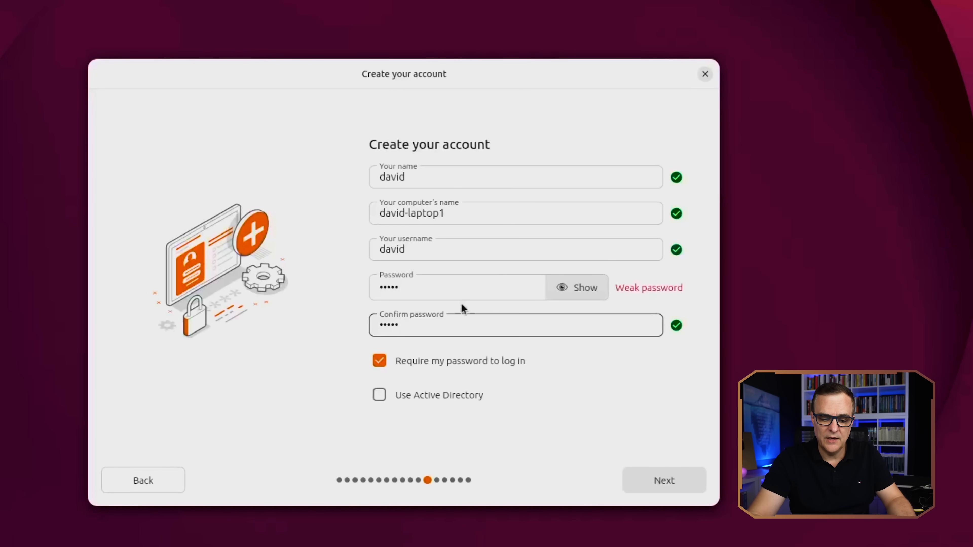
{"action": "left_click", "coordinate": [379, 360]}
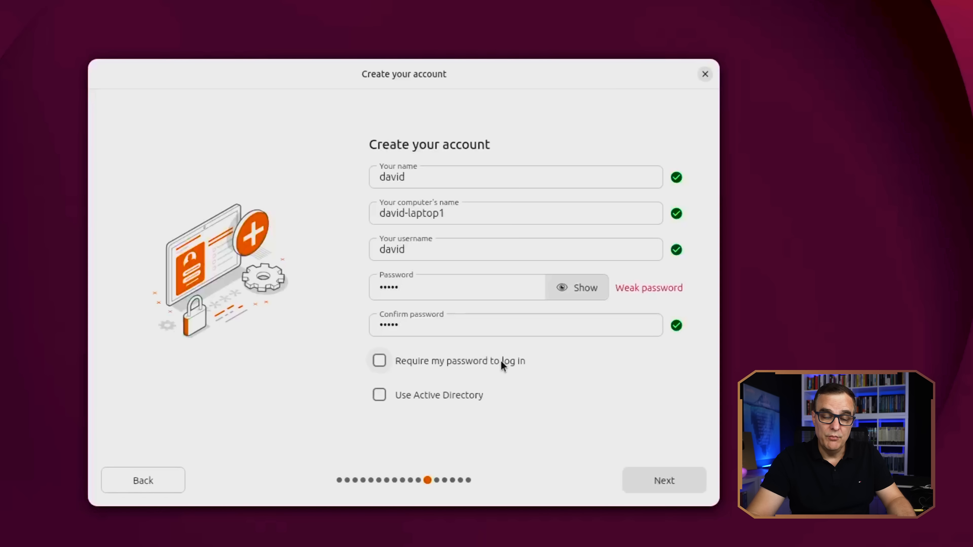
{"action": "left_click", "coordinate": [675, 474]}
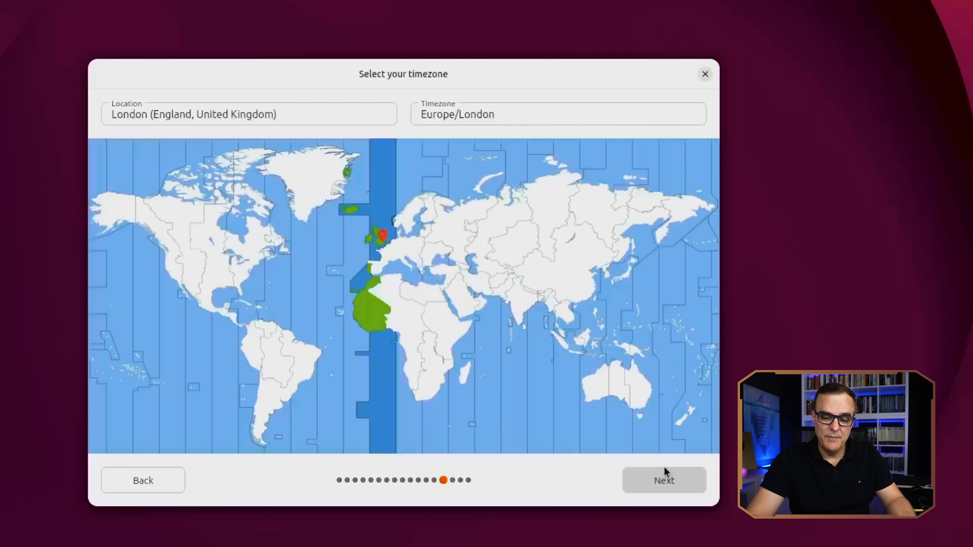
Accept the Europe/London timezone and start the installation after reviewing the choices and partition changes.
{"action": "left_click", "coordinate": [662, 478]}
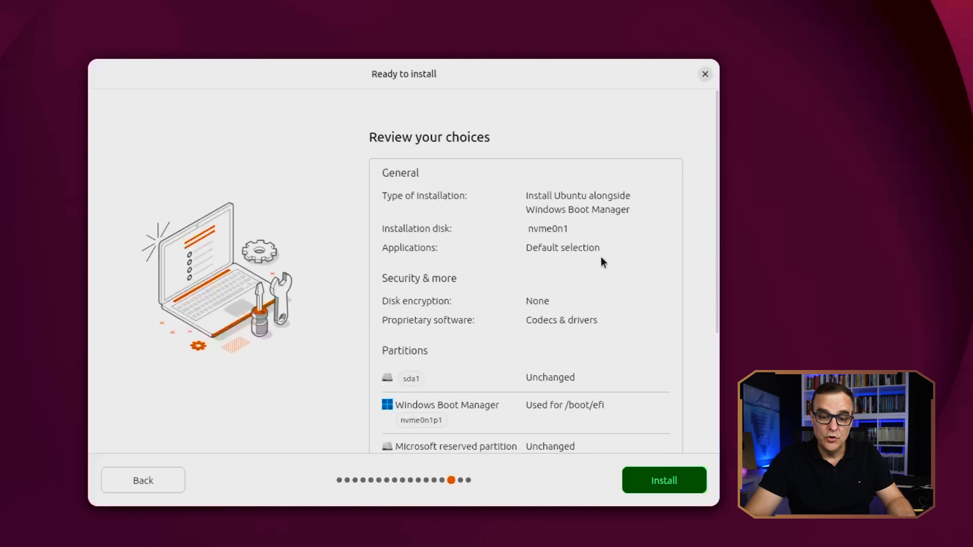
{"action": "scroll", "coordinate": [598, 262], "scroll_direction": "down", "scroll_amount": 5}
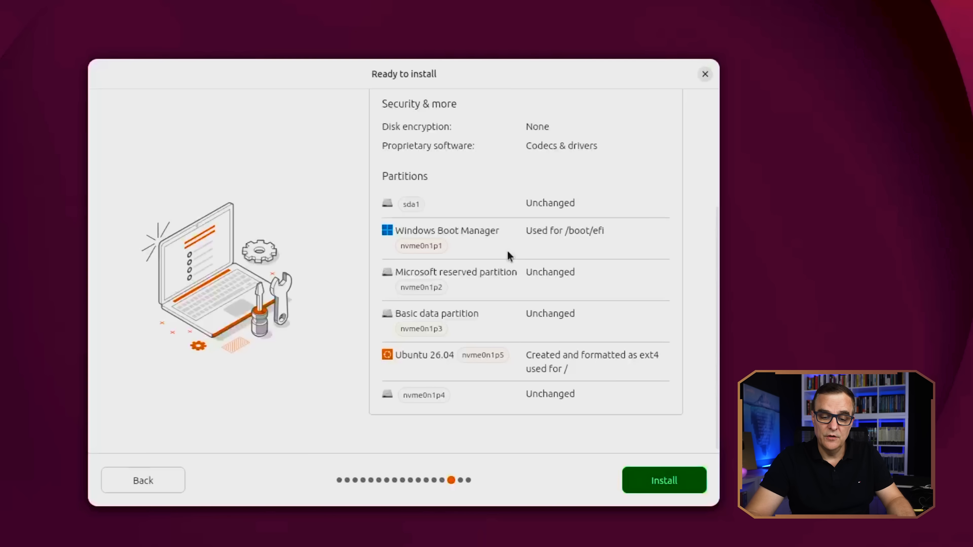
{"action": "scroll", "coordinate": [510, 256], "scroll_direction": "down", "scroll_amount": 1}
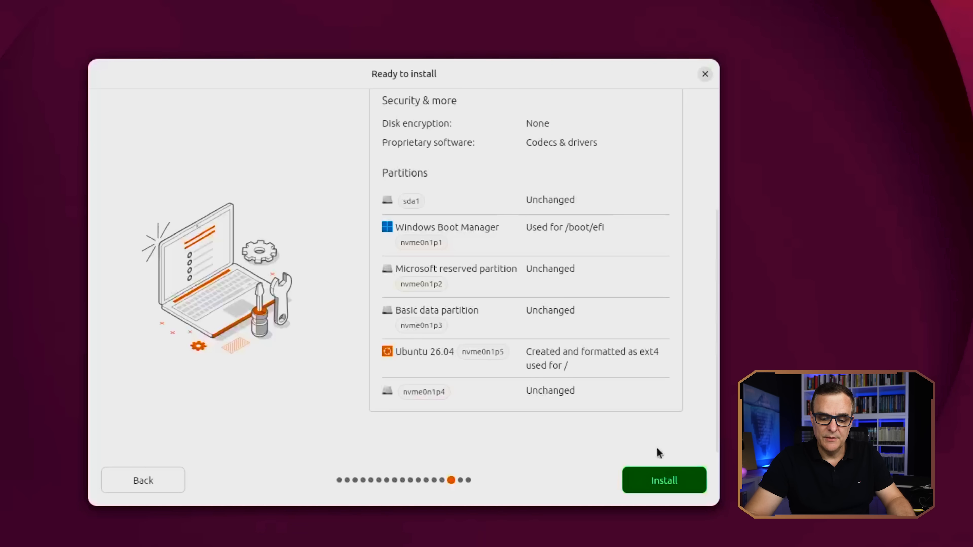
{"action": "left_click", "coordinate": [664, 481]}
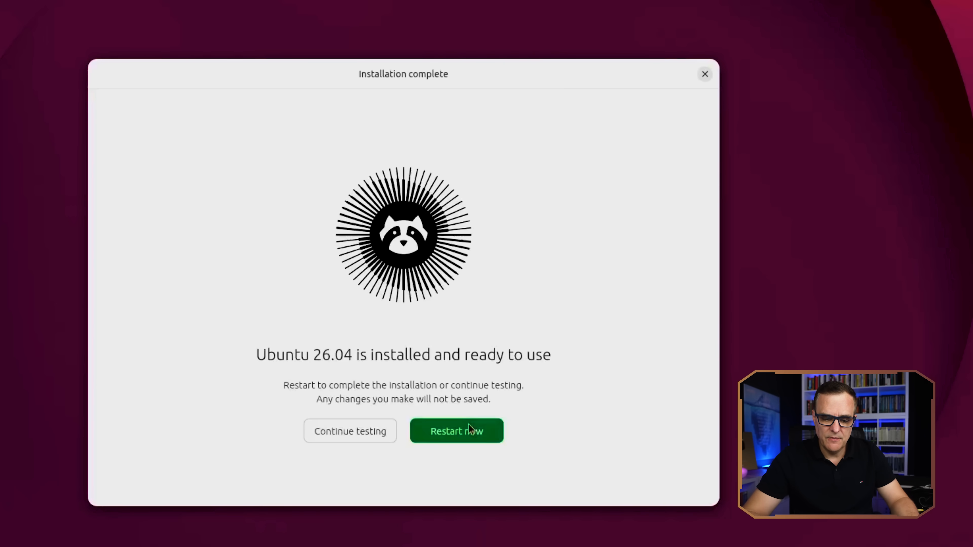
Restart the laptop without the installation medium and stop at the GRUB boot menu.
{"action": "left_click", "coordinate": [468, 424]}
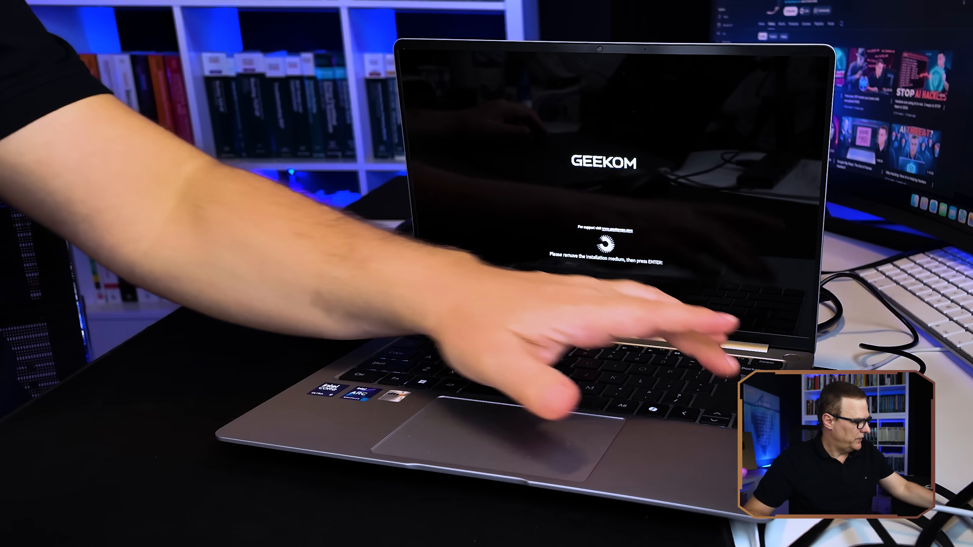
{"action": "key", "text": "Return"}
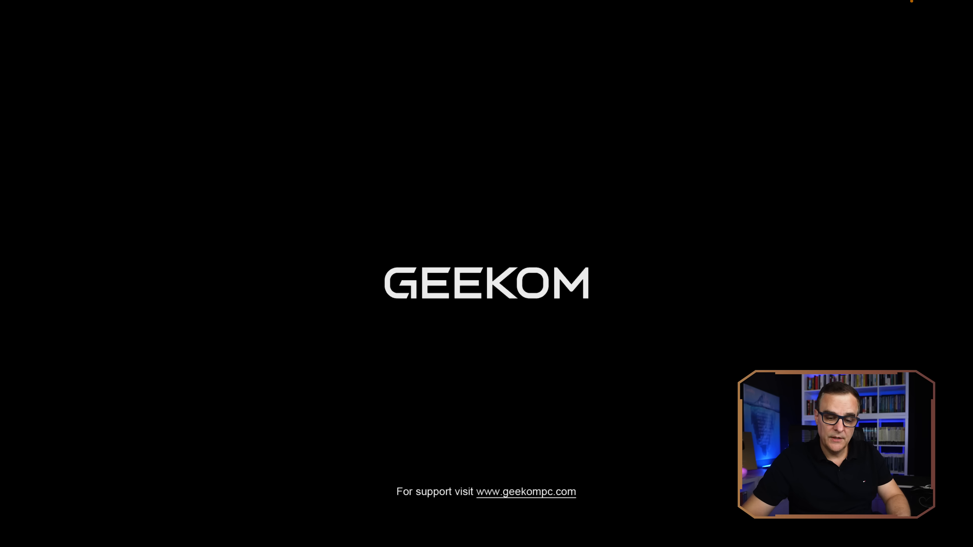
{"action": "key", "text": "Down"}
{"action": "key", "text": "Up"}
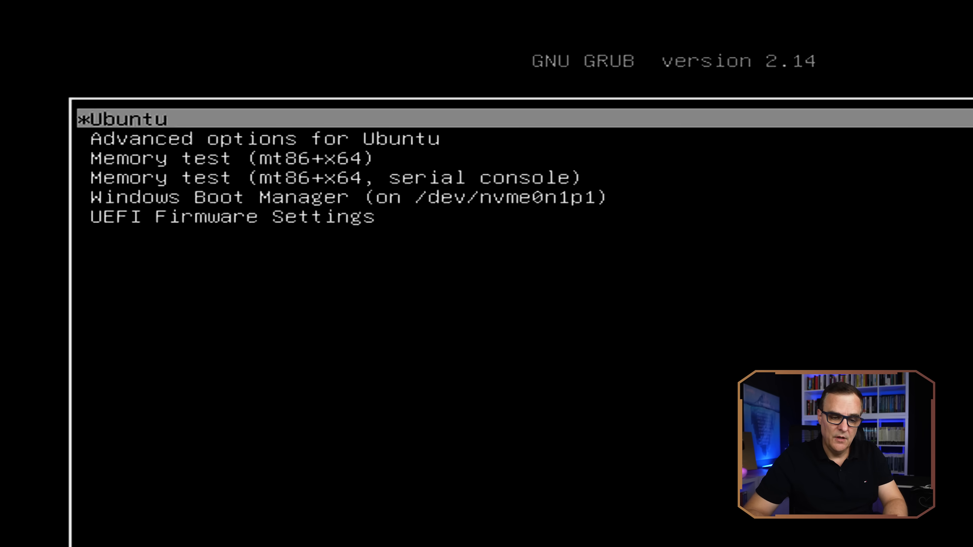
Look through the GRUB entries, including Windows Boot Manager, and boot the Ubuntu entry.
{"action": "key", "text": "Down"}
{"action": "key", "text": "Up"}
{"action": "key", "text": "Down"}
{"action": "key", "text": "Down"}
{"action": "key", "text": "Down"}
{"action": "key", "text": "Down"}
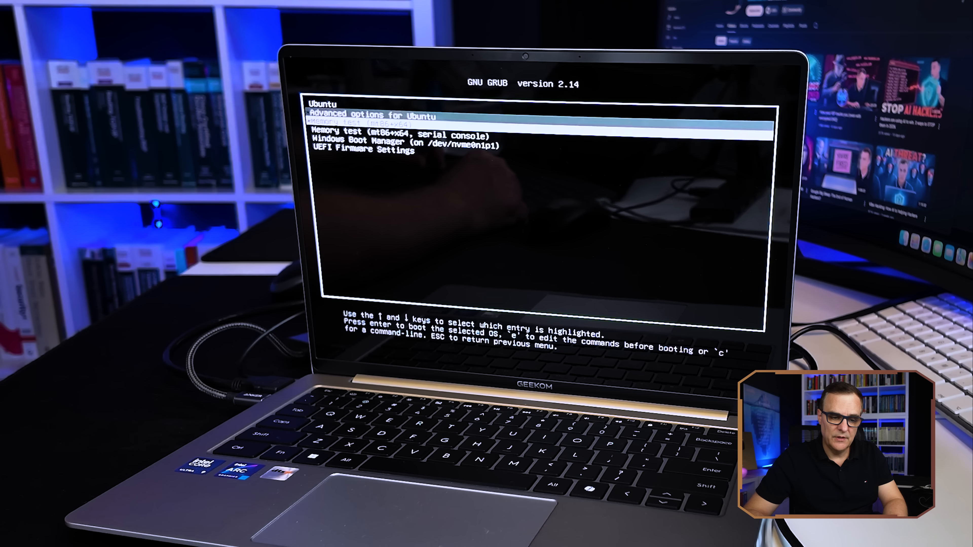
{"action": "key", "text": "Up"}
{"action": "key", "text": "Up"}
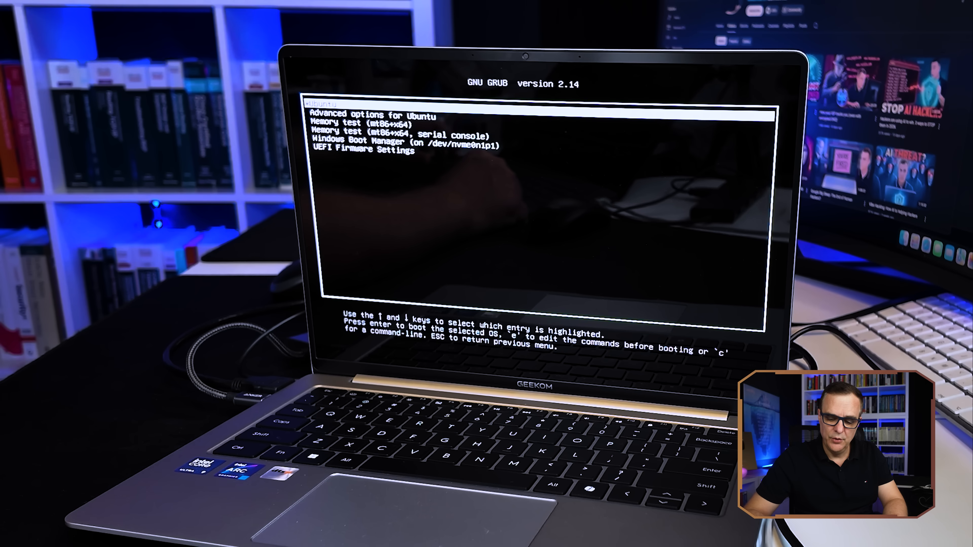
{"action": "key", "text": "Return"}
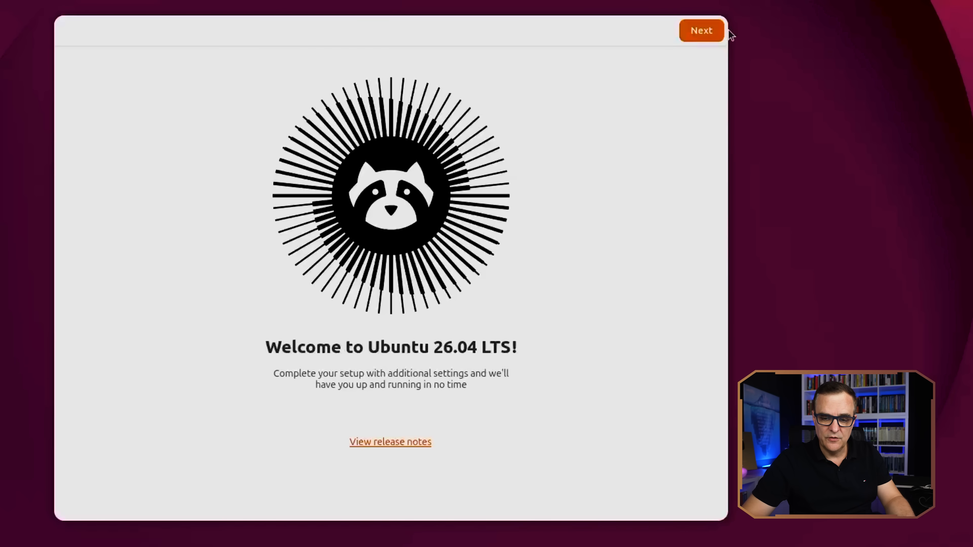
Complete the Ubuntu welcome setup with location services and data sharing left off and the Dark style selected.
{"action": "left_click", "coordinate": [706, 31]}
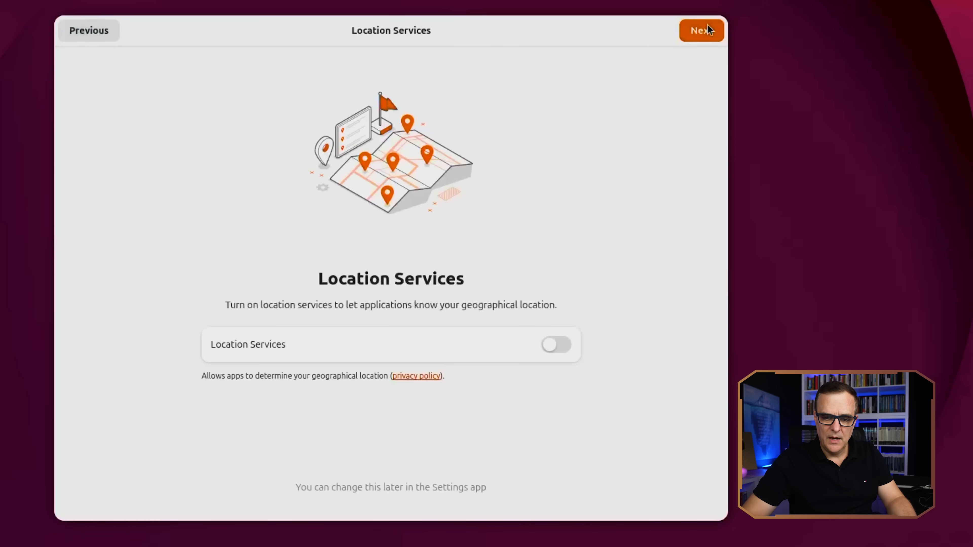
{"action": "left_click", "coordinate": [706, 31]}
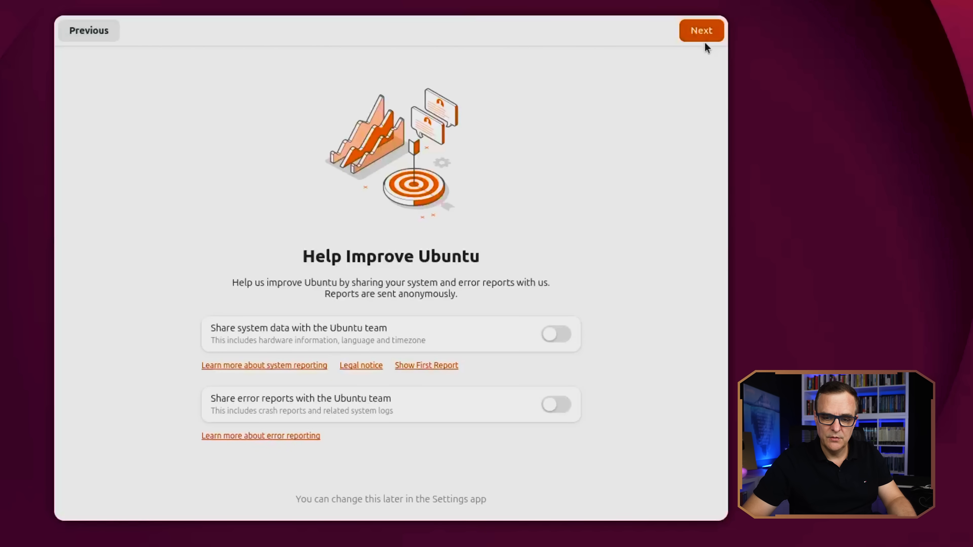
{"action": "left_click", "coordinate": [706, 33]}
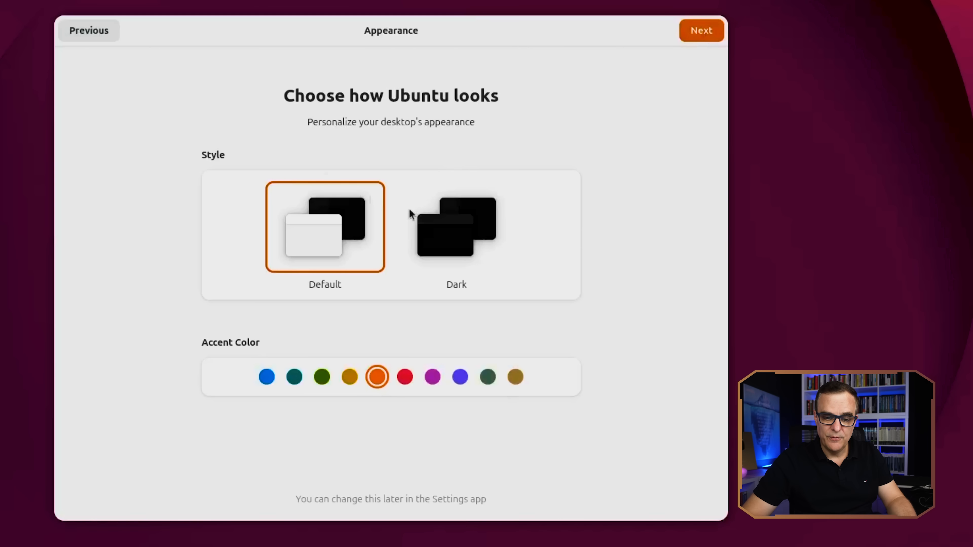
{"action": "left_click", "coordinate": [451, 217]}
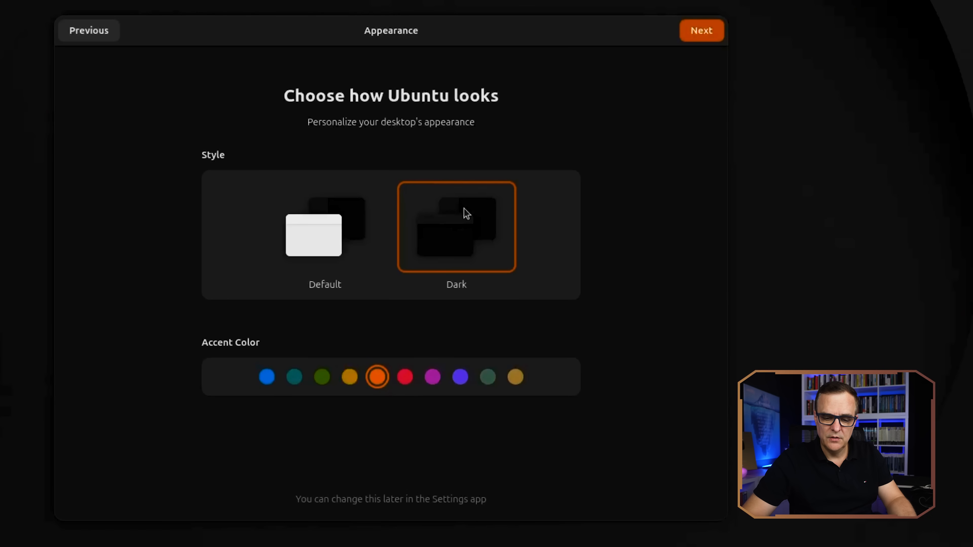
{"action": "left_click", "coordinate": [695, 37]}
{"action": "left_click", "coordinate": [695, 37]}
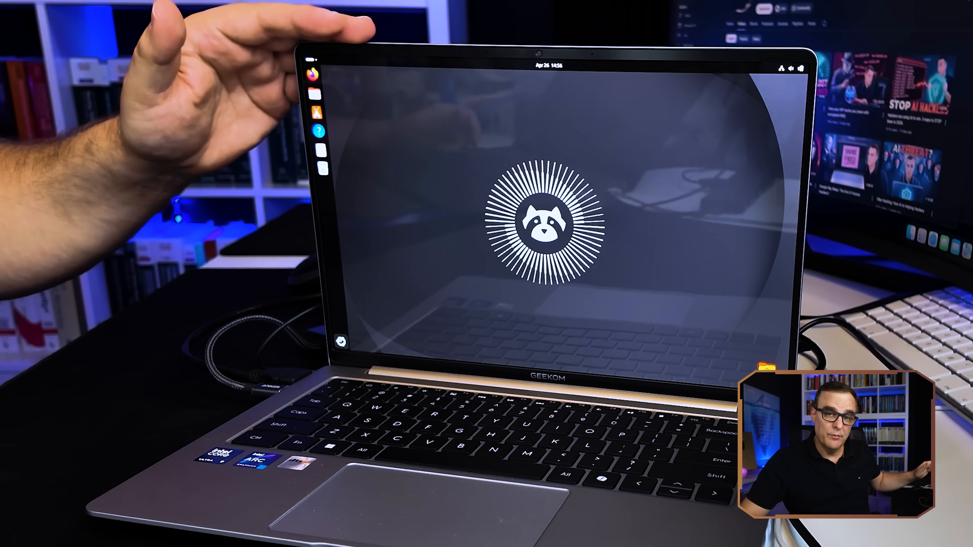
Check the internet connection by opening davidbombal.com in Firefox and viewing the wired connections.
{"action": "left_click", "coordinate": [314, 74]}
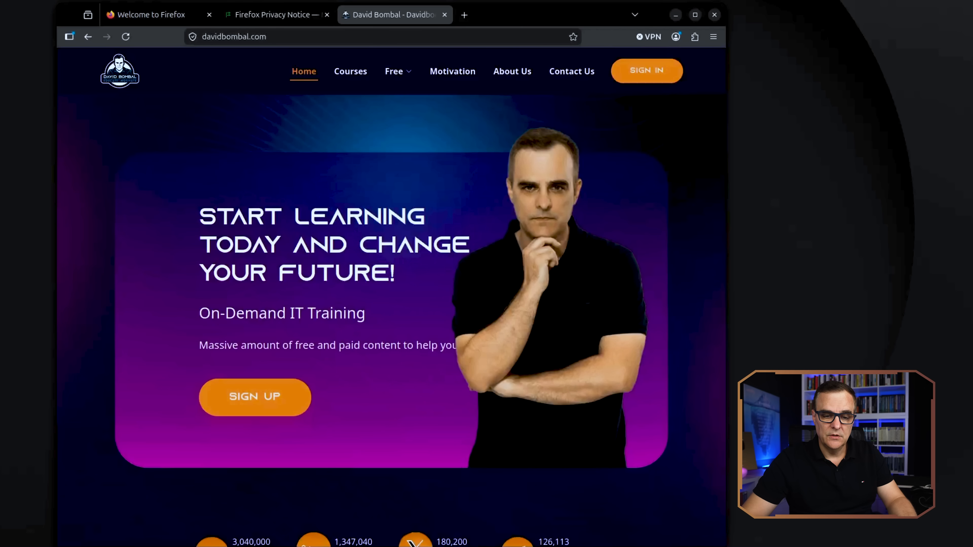
{"action": "mouse_move", "coordinate": [160, 19]}
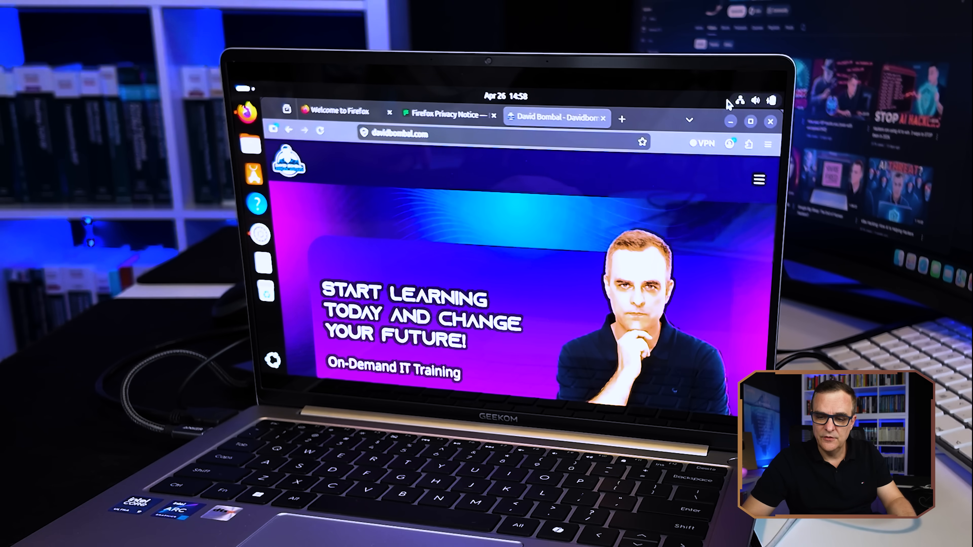
{"action": "left_click", "coordinate": [736, 103]}
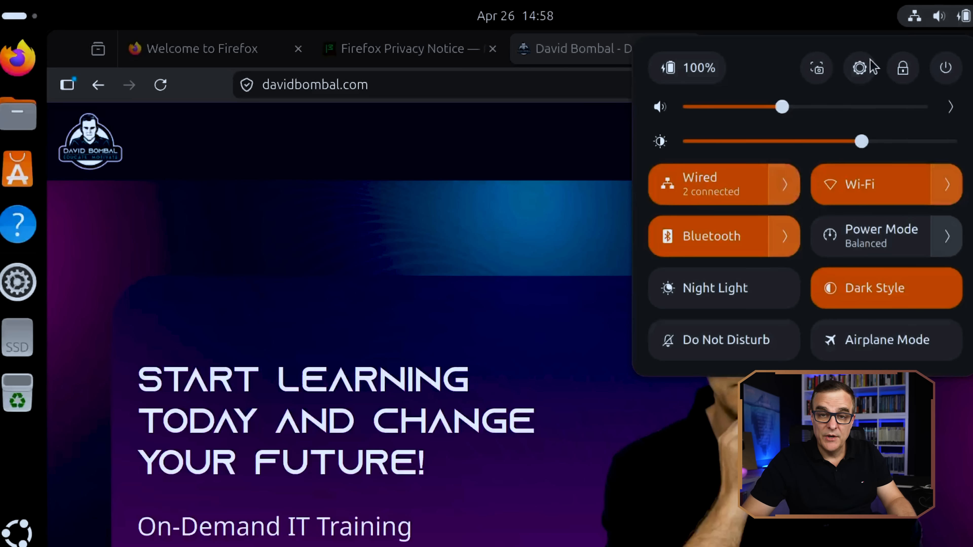
{"action": "left_click", "coordinate": [782, 180]}
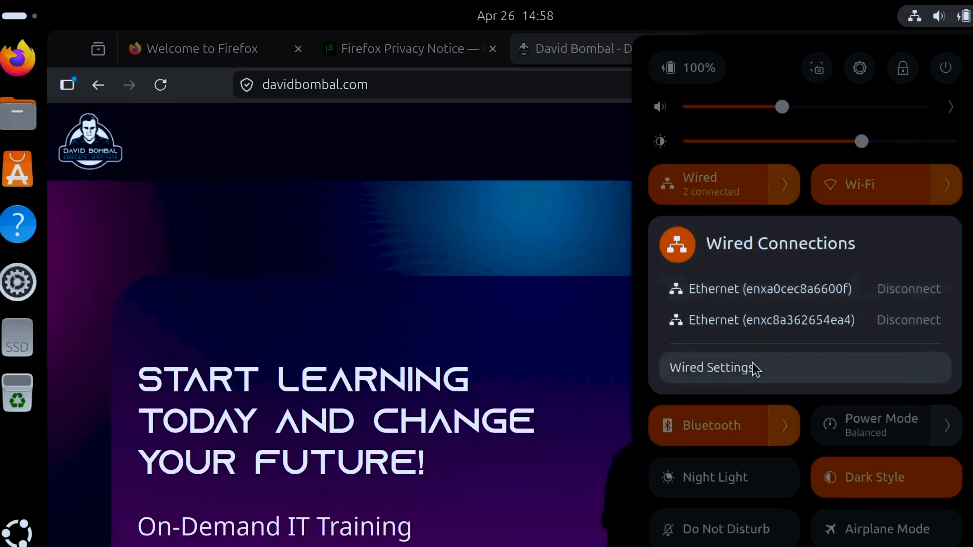
{"action": "left_click", "coordinate": [790, 184]}
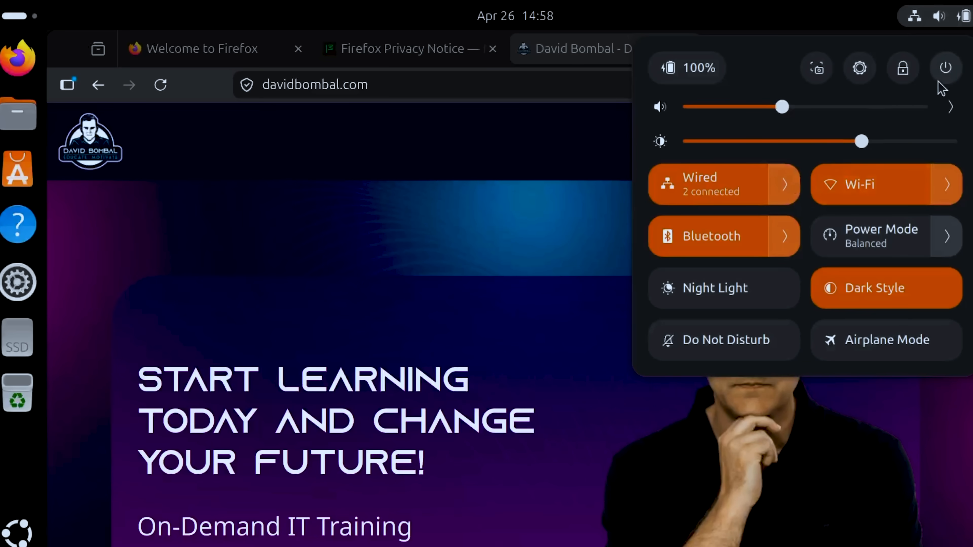
Restart the laptop from Ubuntu and confirm the restart.
{"action": "left_click", "coordinate": [945, 69]}
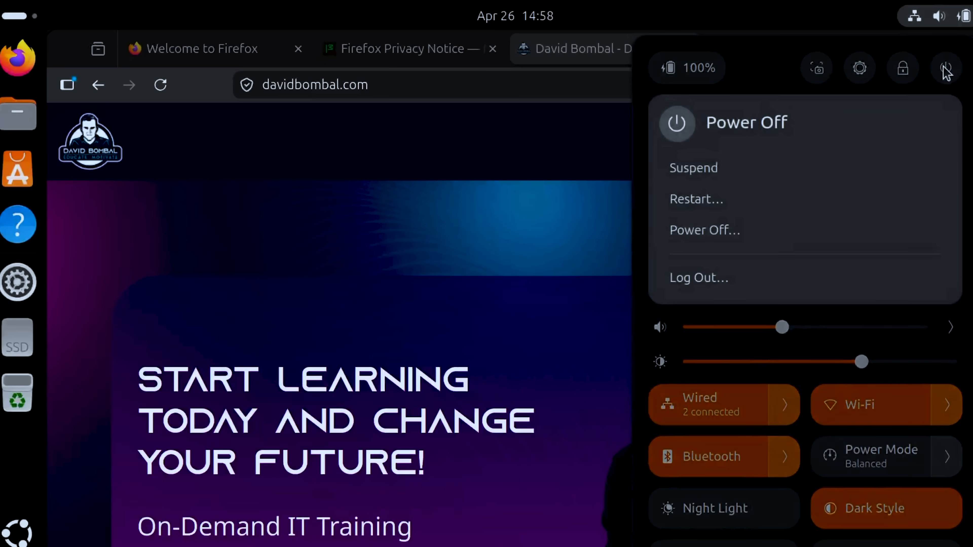
{"action": "left_click", "coordinate": [726, 203]}
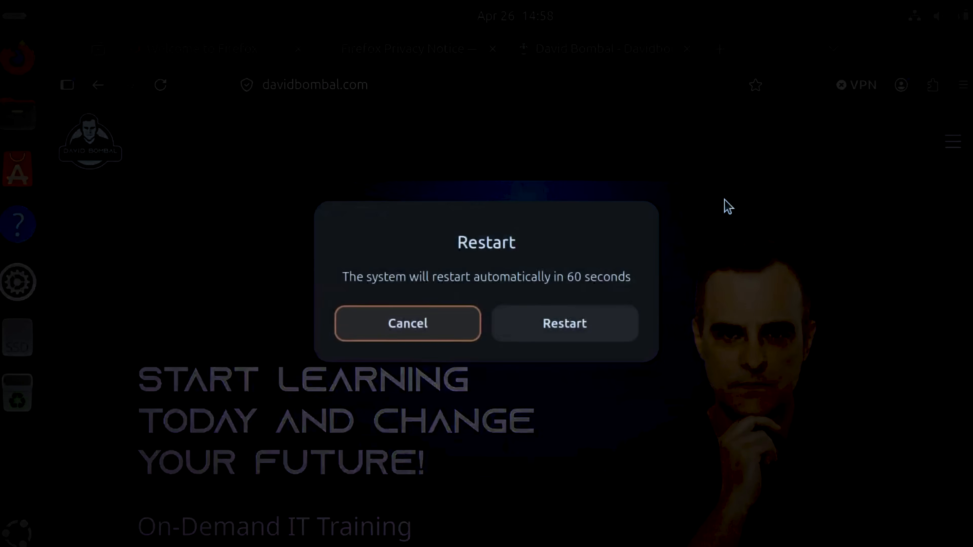
{"action": "left_click", "coordinate": [597, 331]}
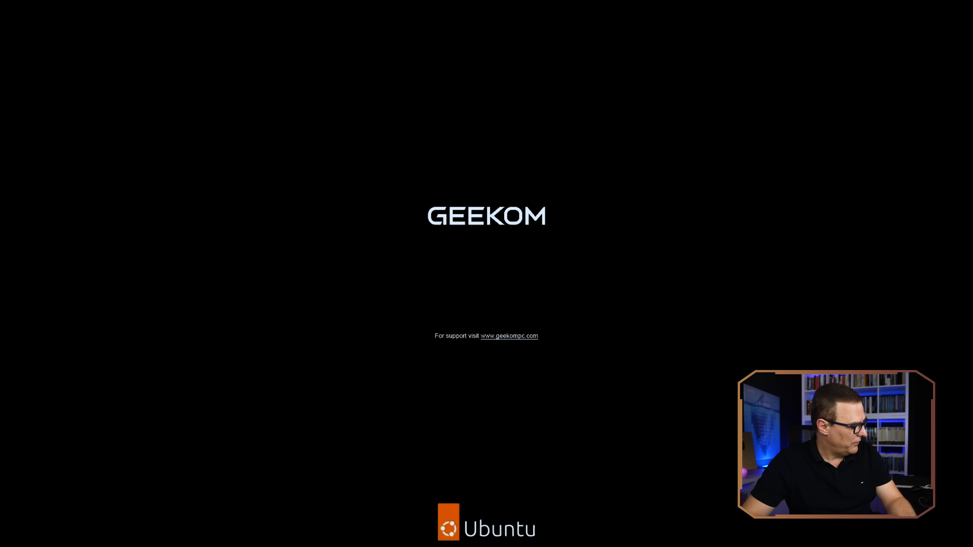
Boot the Windows Boot Manager (on /dev/nvme0n1p1) entry from the GRUB menu.
{"action": "key", "text": "Down"}
{"action": "key", "text": "Down"}
{"action": "key", "text": "Down"}
{"action": "key", "text": "Down"}
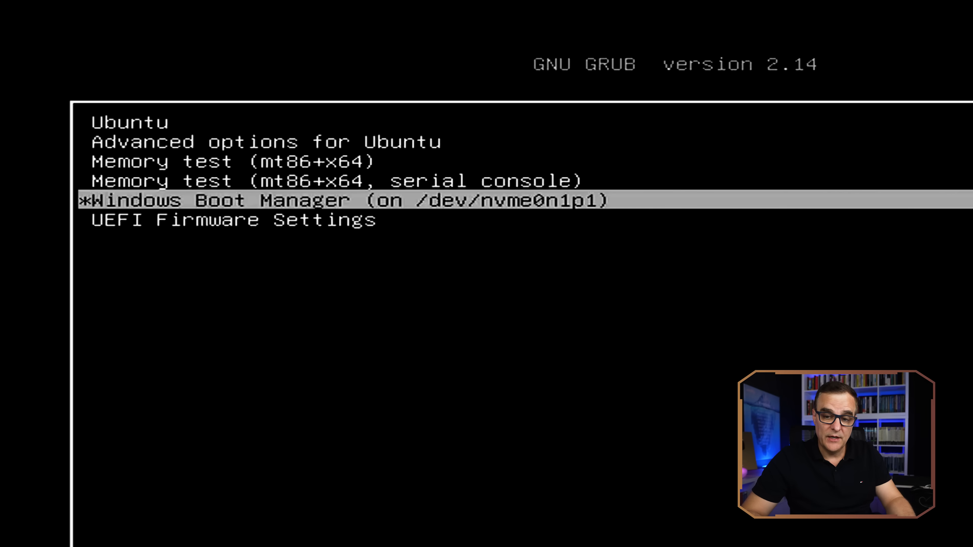
{"action": "key", "text": "Return"}
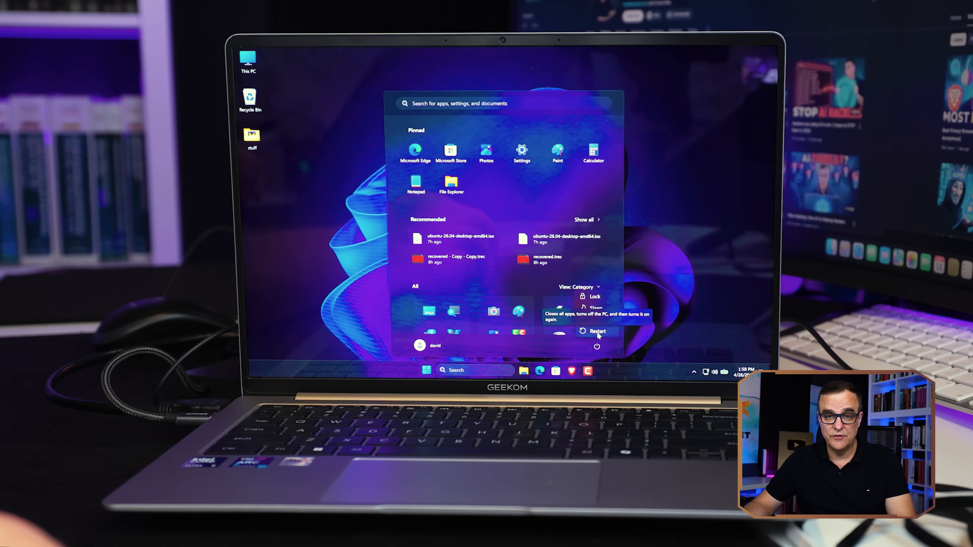
Restart the laptop from Windows and boot the Ubuntu entry in GRUB.
{"action": "left_click", "coordinate": [598, 332]}
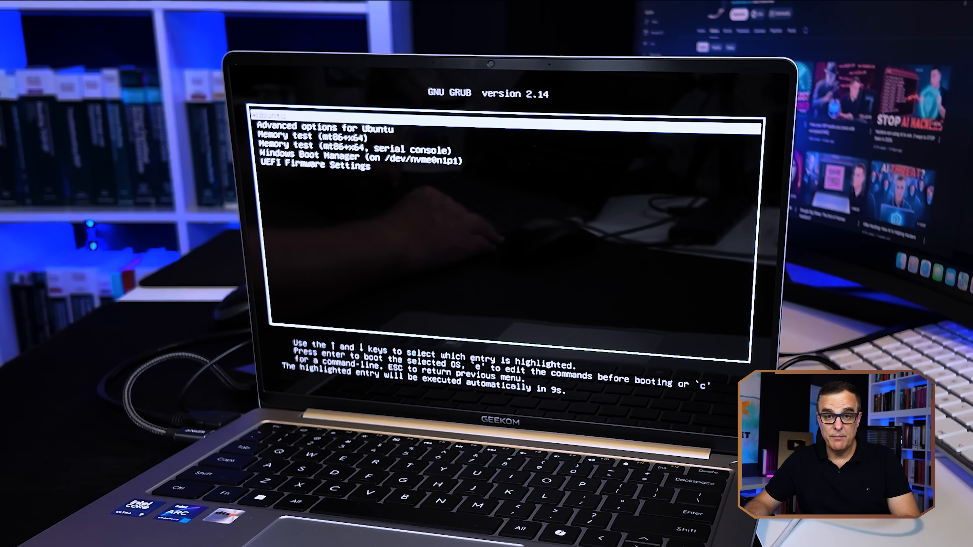
{"action": "key", "text": "Down"}
{"action": "key", "text": "Up"}
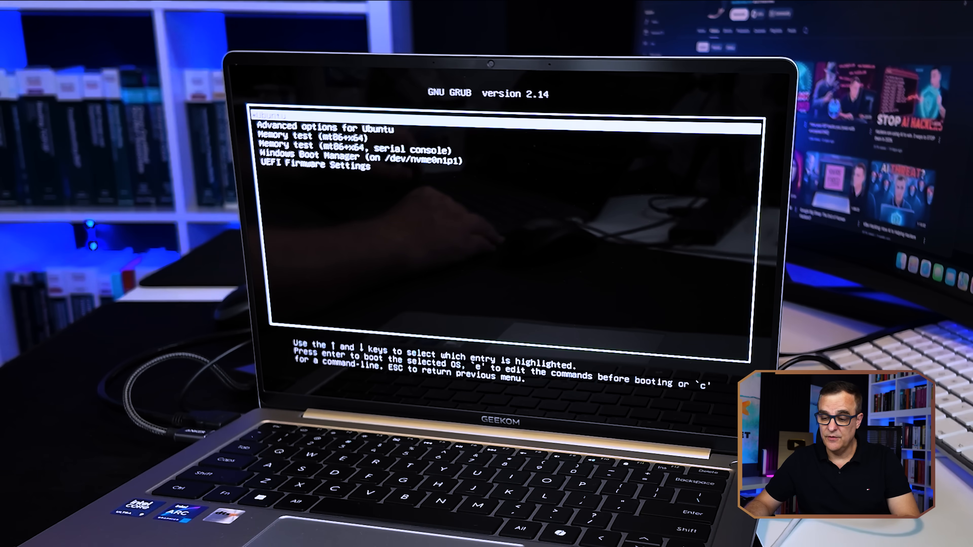
{"action": "key", "text": "Return"}
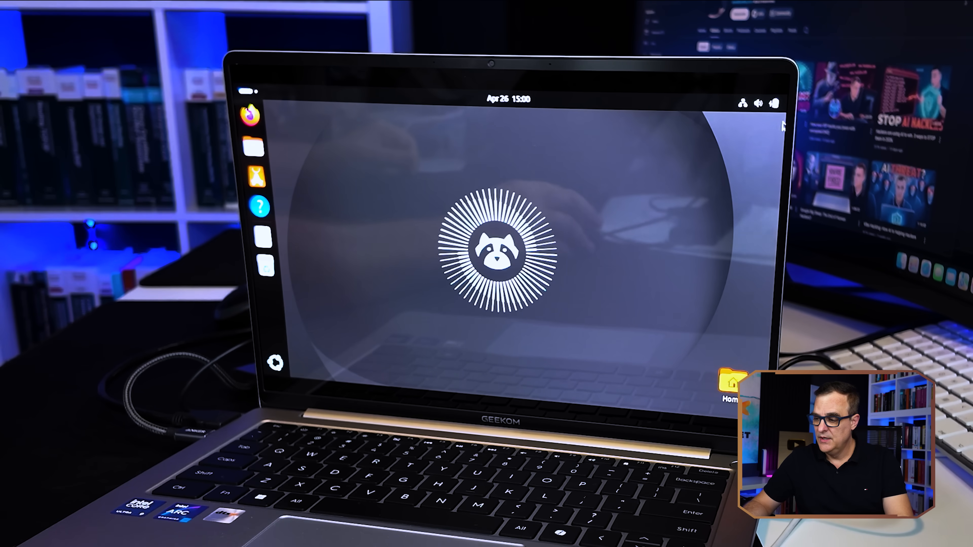
Restart the laptop again from the Ubuntu desktop to return to the GRUB menu.
{"action": "left_click", "coordinate": [748, 110]}
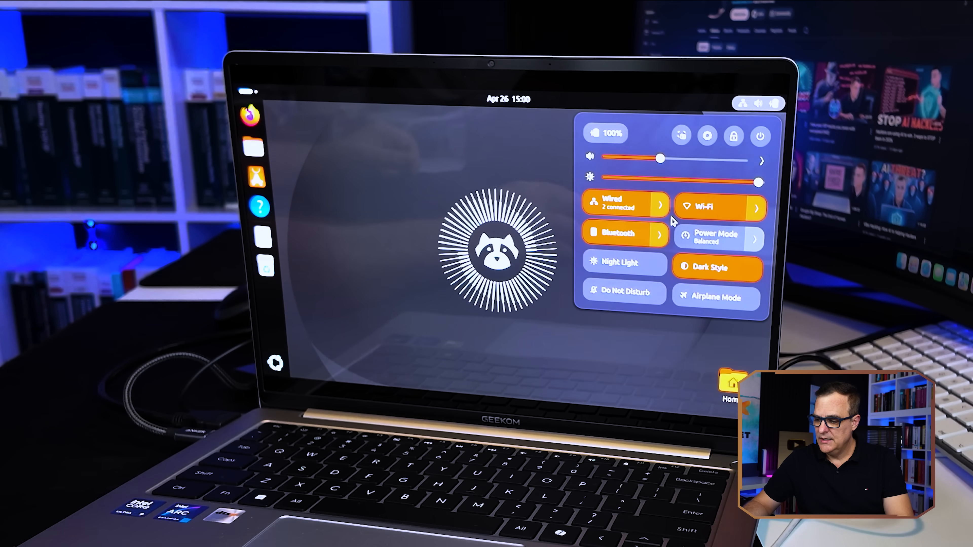
{"action": "left_click", "coordinate": [755, 139]}
{"action": "left_click", "coordinate": [632, 214]}
{"action": "left_click", "coordinate": [538, 278]}
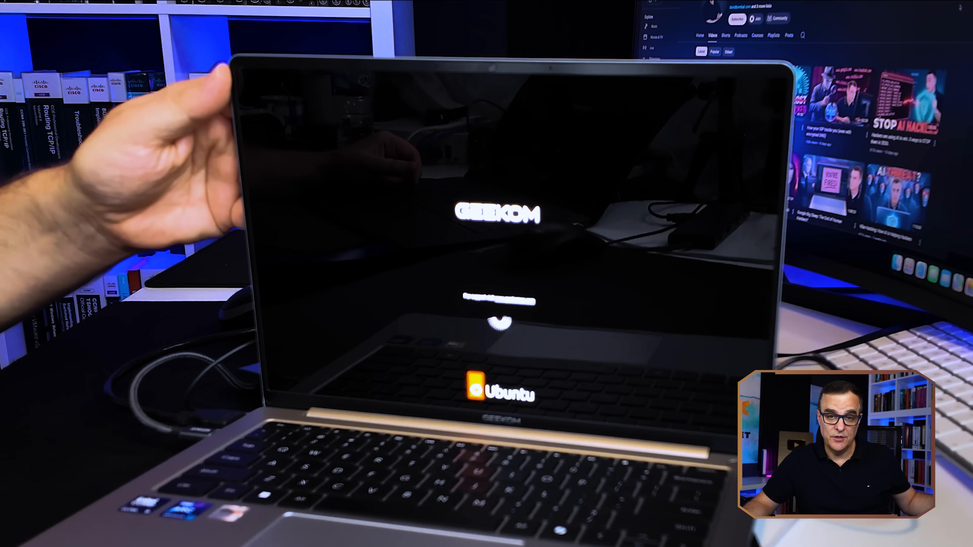
Select the Windows Boot Manager entry in GRUB and boot into Windows.
{"action": "key", "text": "Down"}
{"action": "key", "text": "Down"}
{"action": "key", "text": "Down"}
{"action": "key", "text": "Down"}
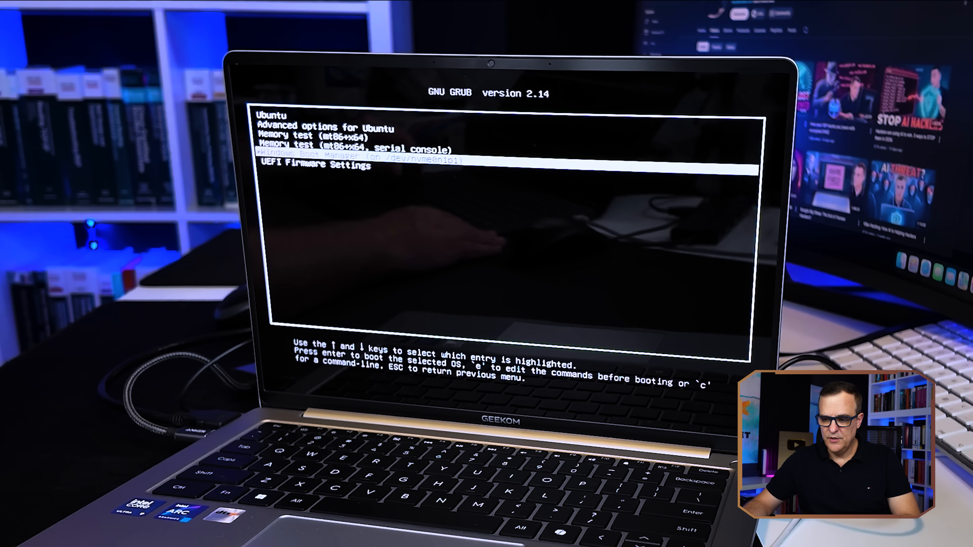
{"action": "key", "text": "Return"}
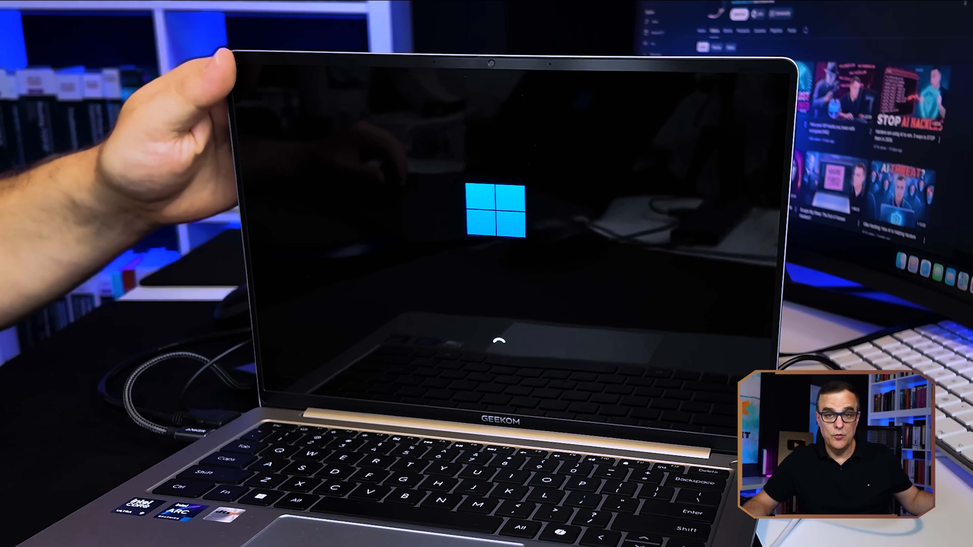